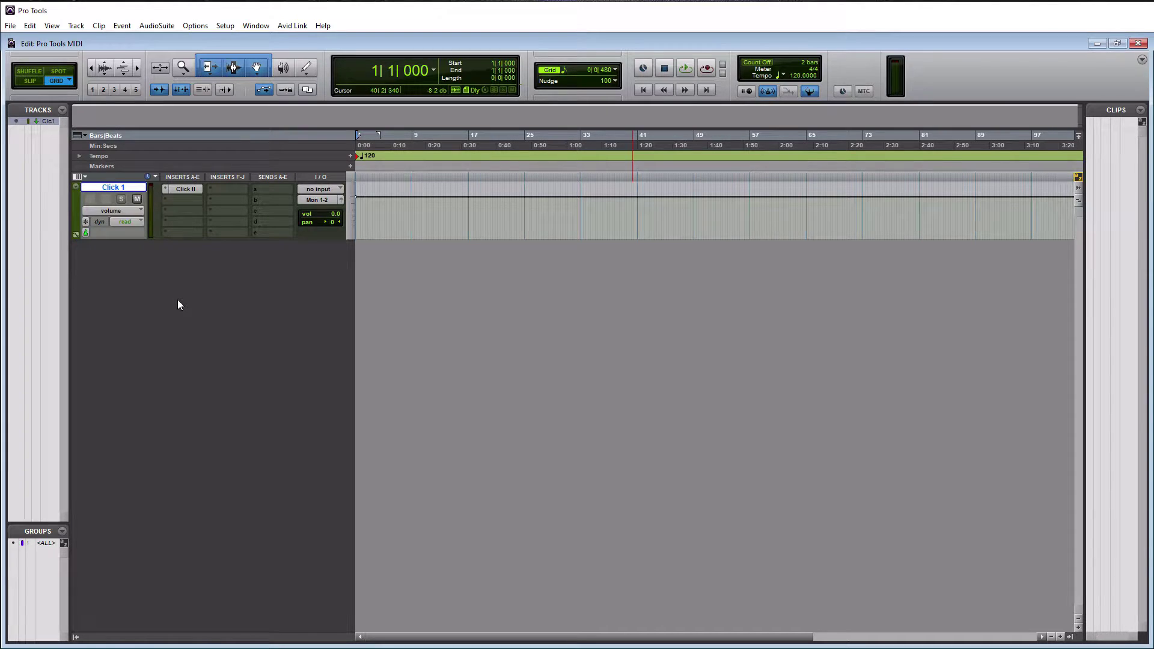
Step: Create a stereo Instrument track named 'Piano' using the New Tracks dialog (Ctrl+Shift+N)
key("ctrl+shift+n")
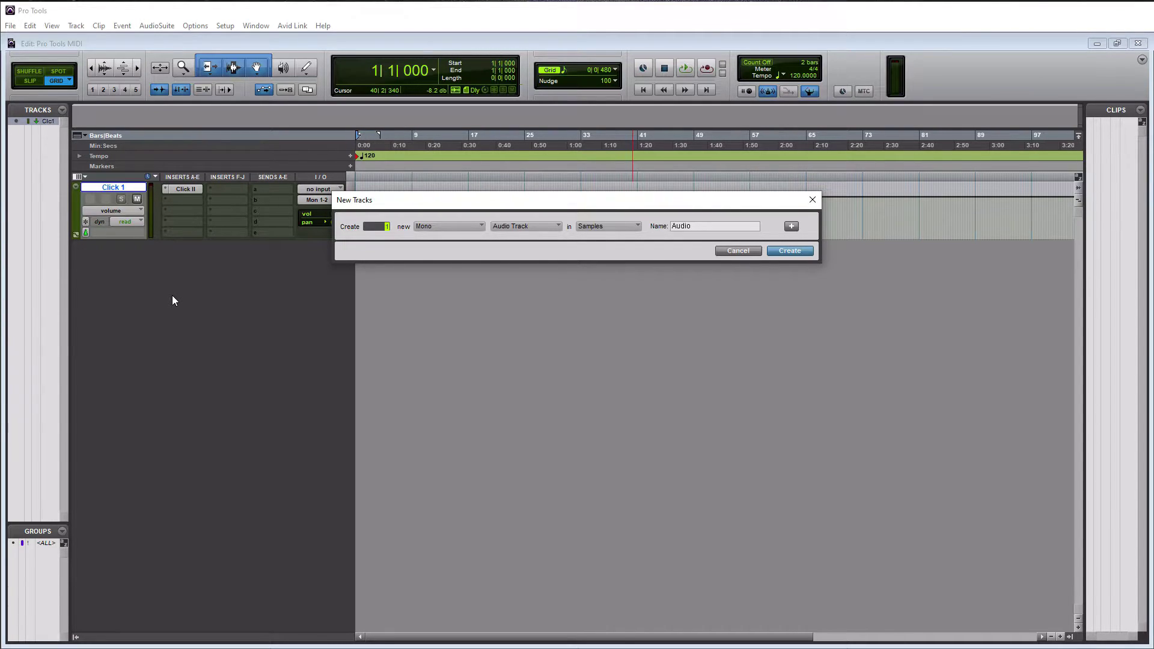
key("ctrl+Right")
key("ctrl+Right")
key("ctrl+Right")
key("ctrl+Right")
key("ctrl+Right")
key("ctrl+Down")
left_click(689, 222)
key("BackSpace")
key("BackSpace")
type("Piano")
key("Return")
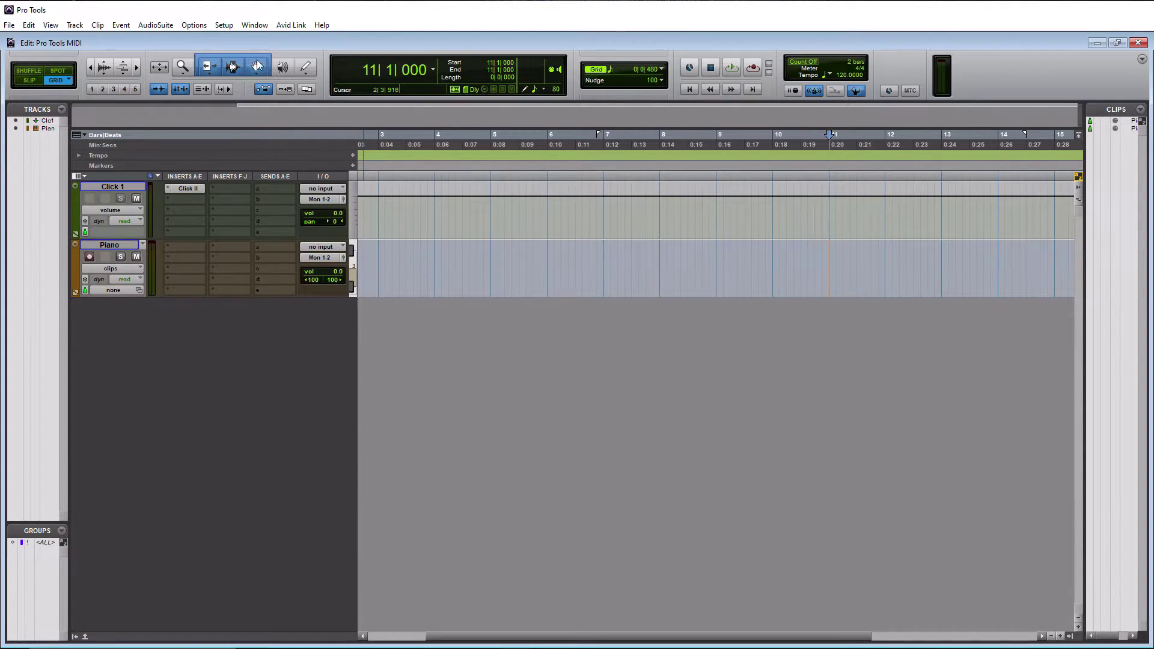
left_click(225, 25)
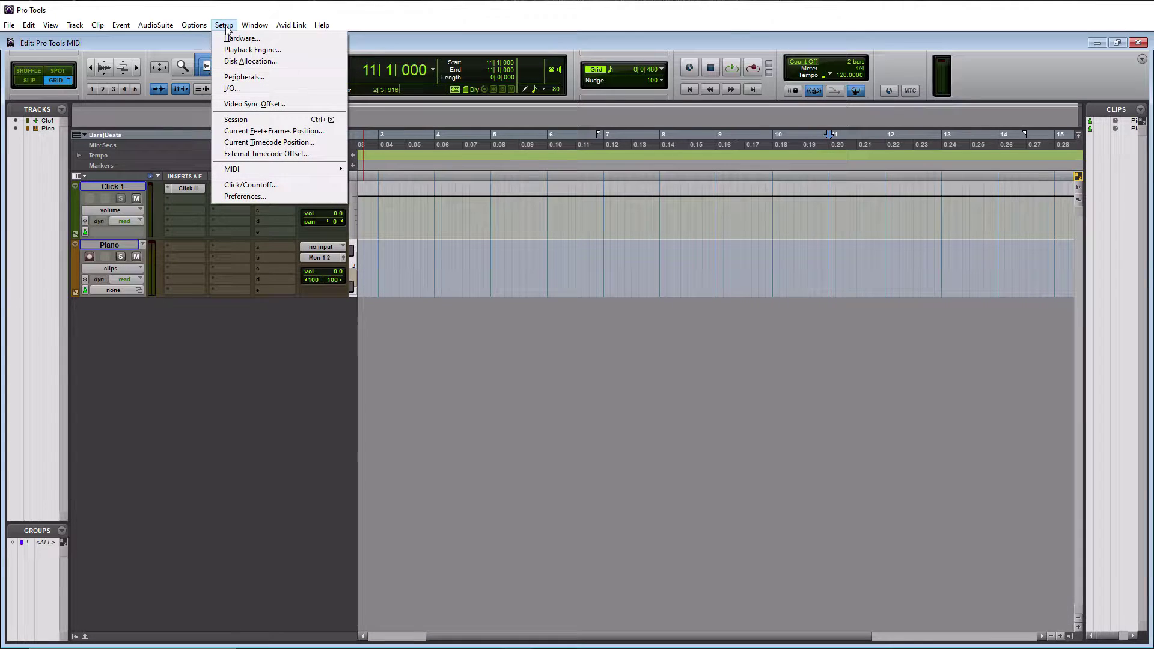
mouse_move(262, 173)
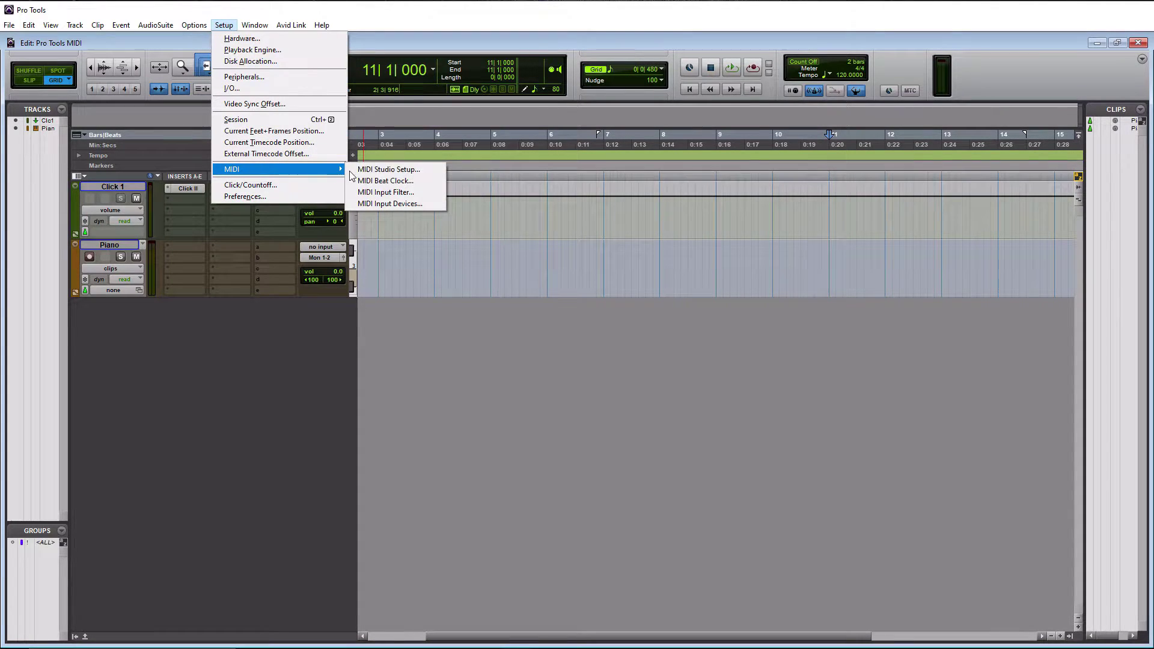
left_click(384, 204)
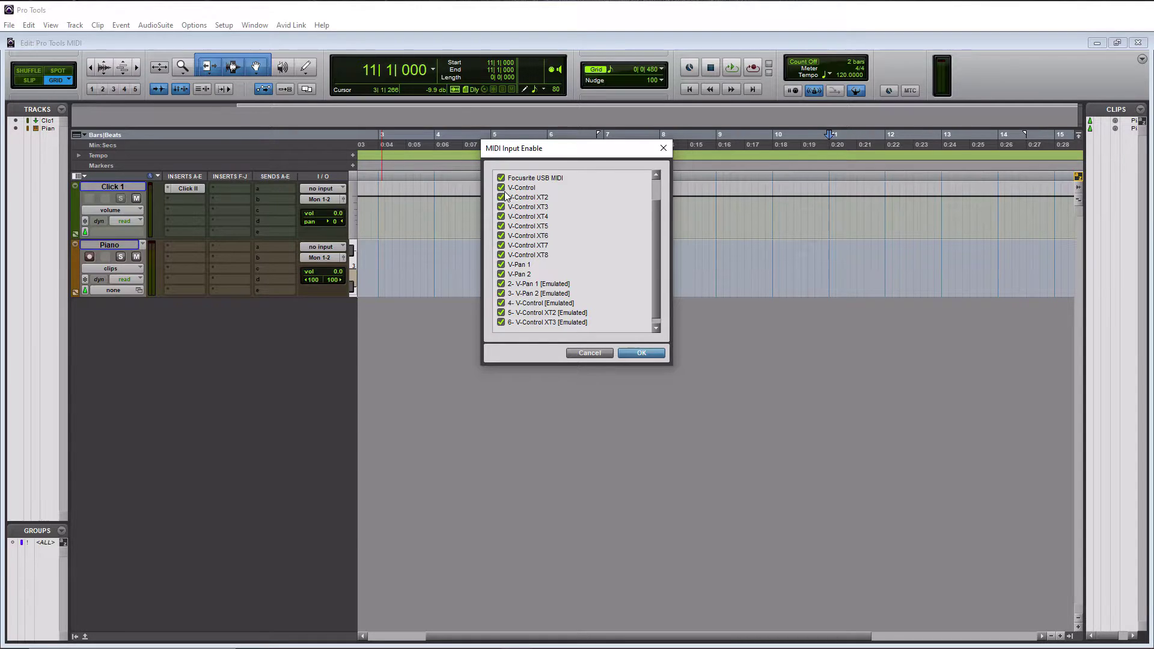
left_click(648, 355)
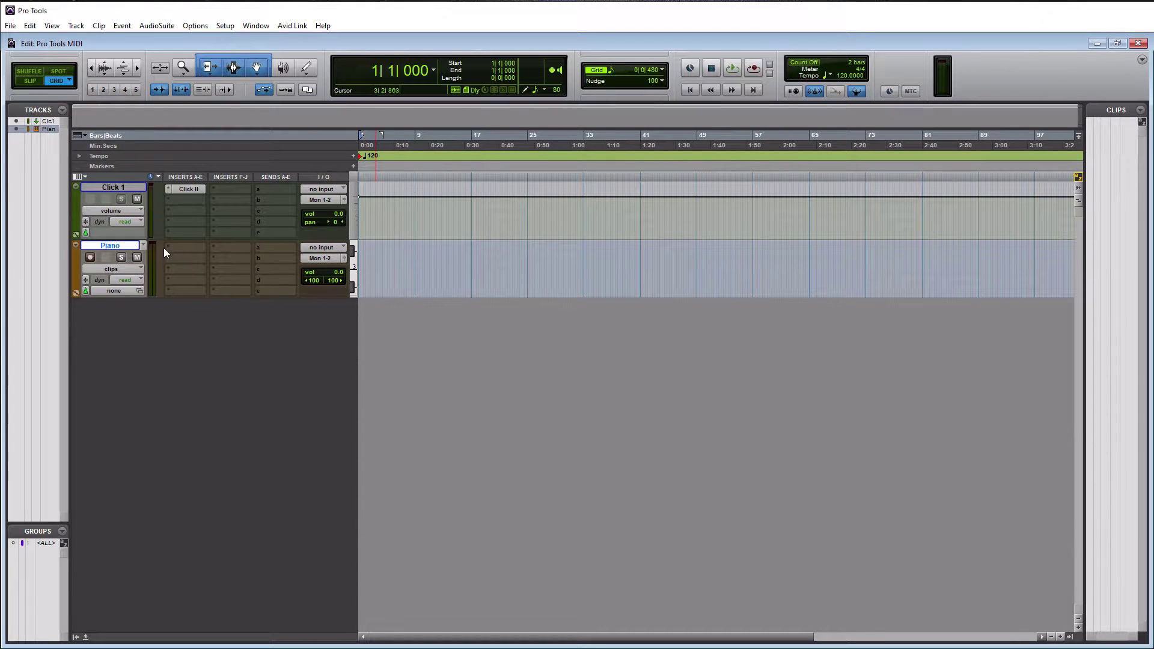
Step: Insert the Mini Grand (stereo) instrument plug-in on the Piano track's insert A
left_click(172, 249)
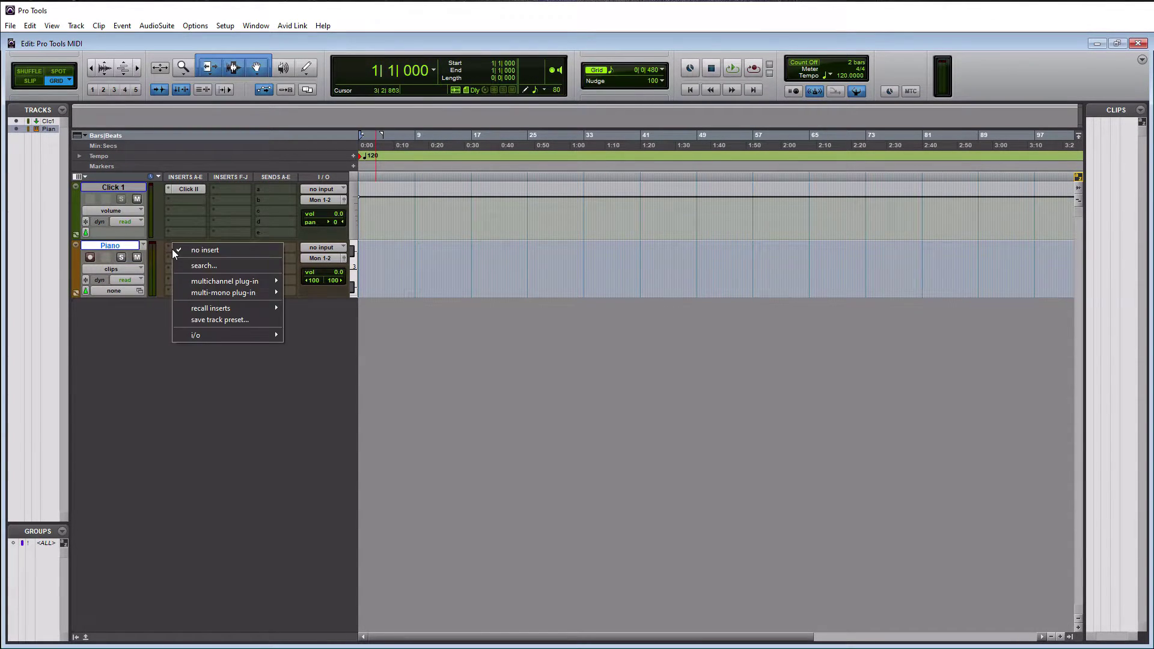
mouse_move(249, 284)
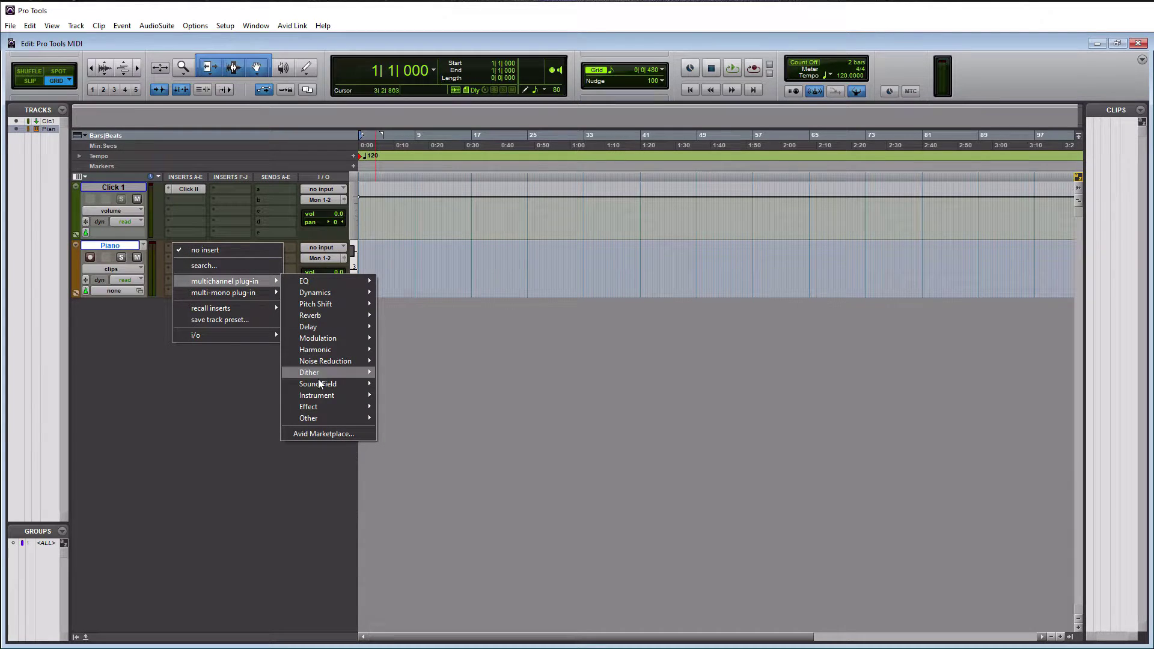
mouse_move(333, 397)
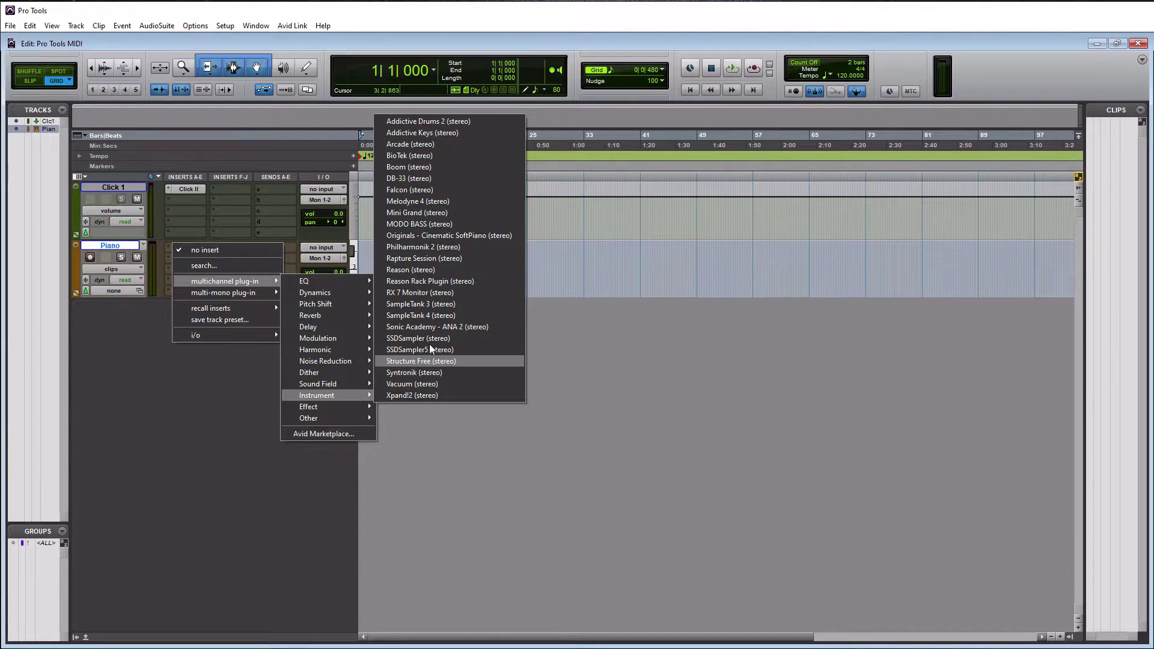
left_click(418, 213)
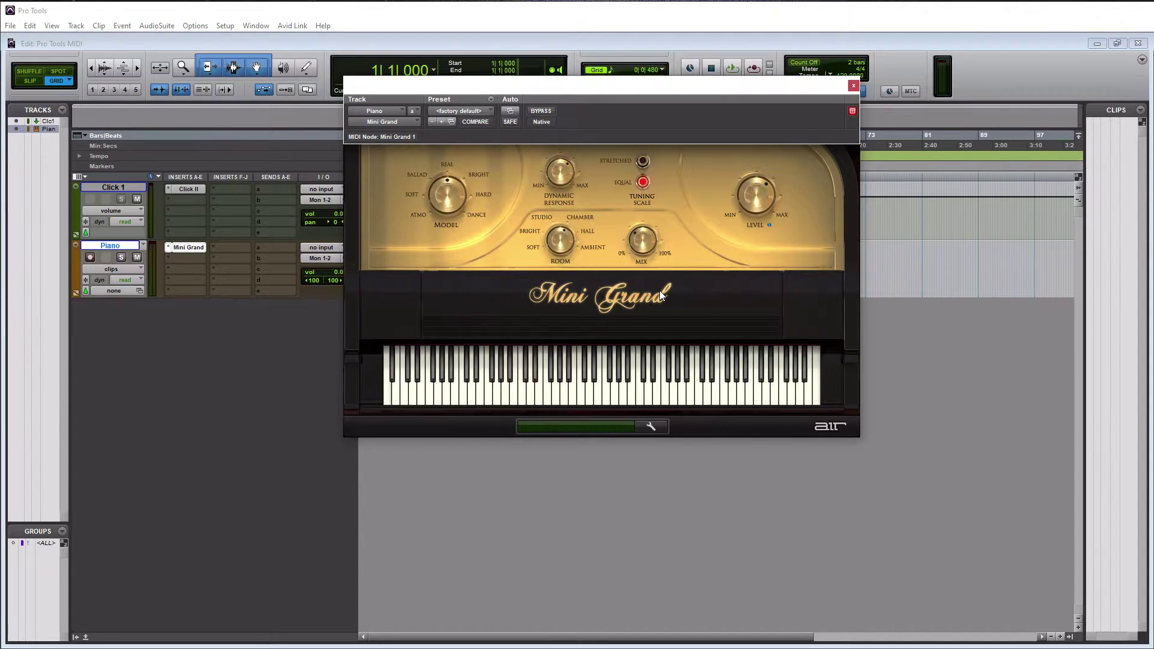
Step: Move the Mini Grand window lower, record-arm the Piano track and start recording the performance
left_click_drag(419, 87, 472, 266)
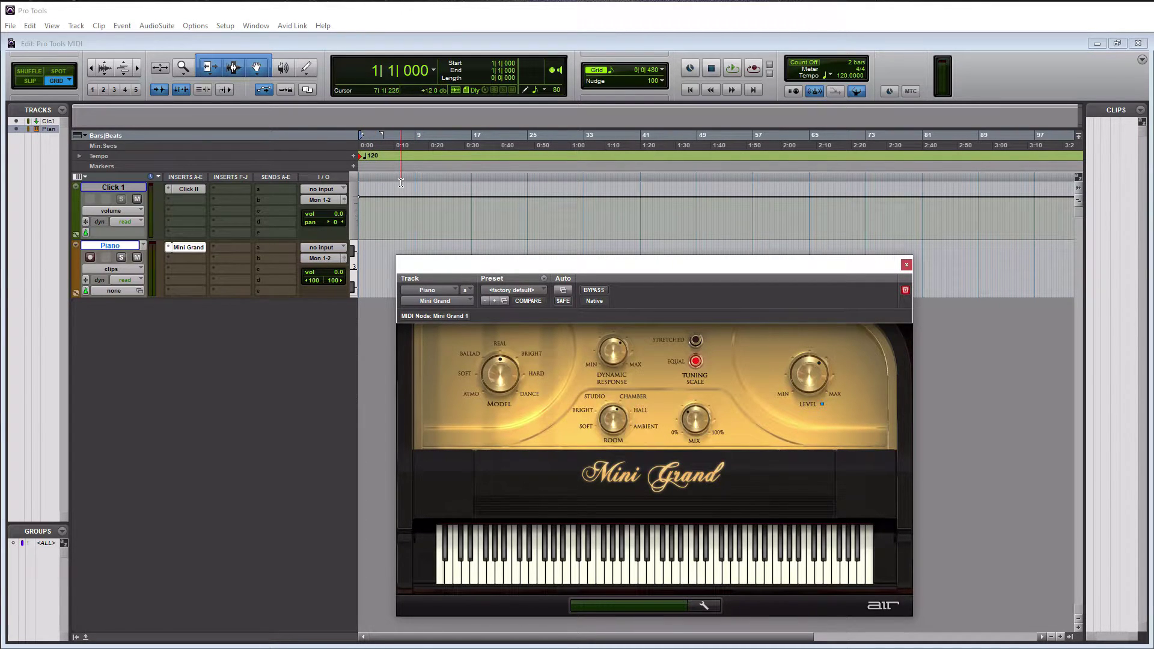
left_click(89, 258)
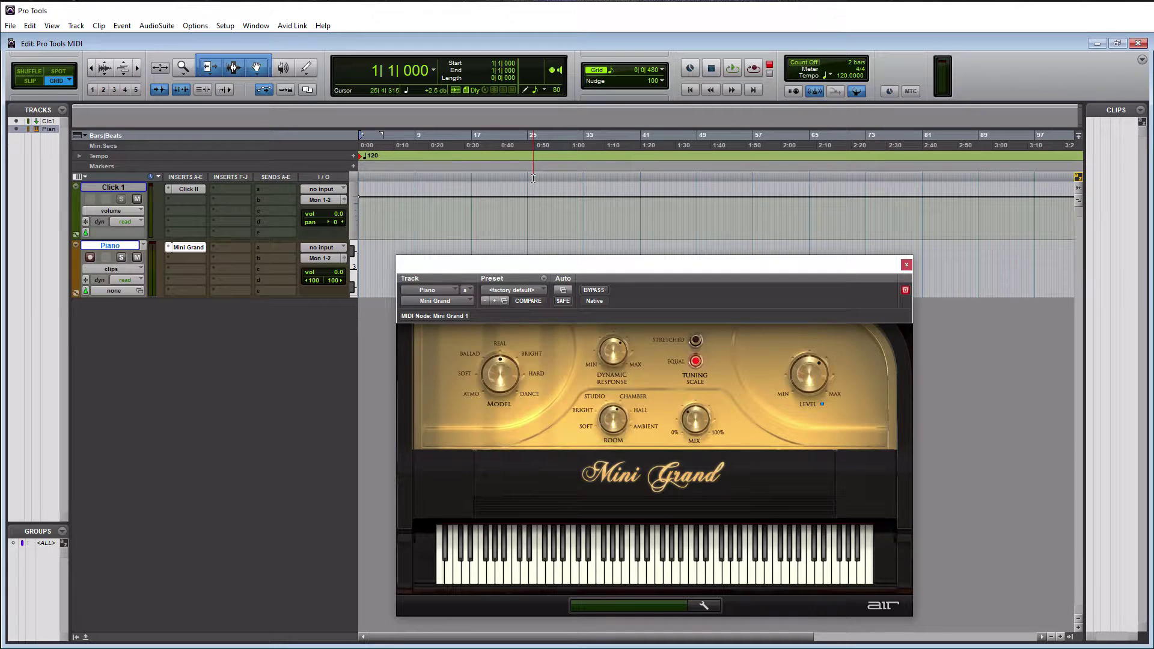
key("space")
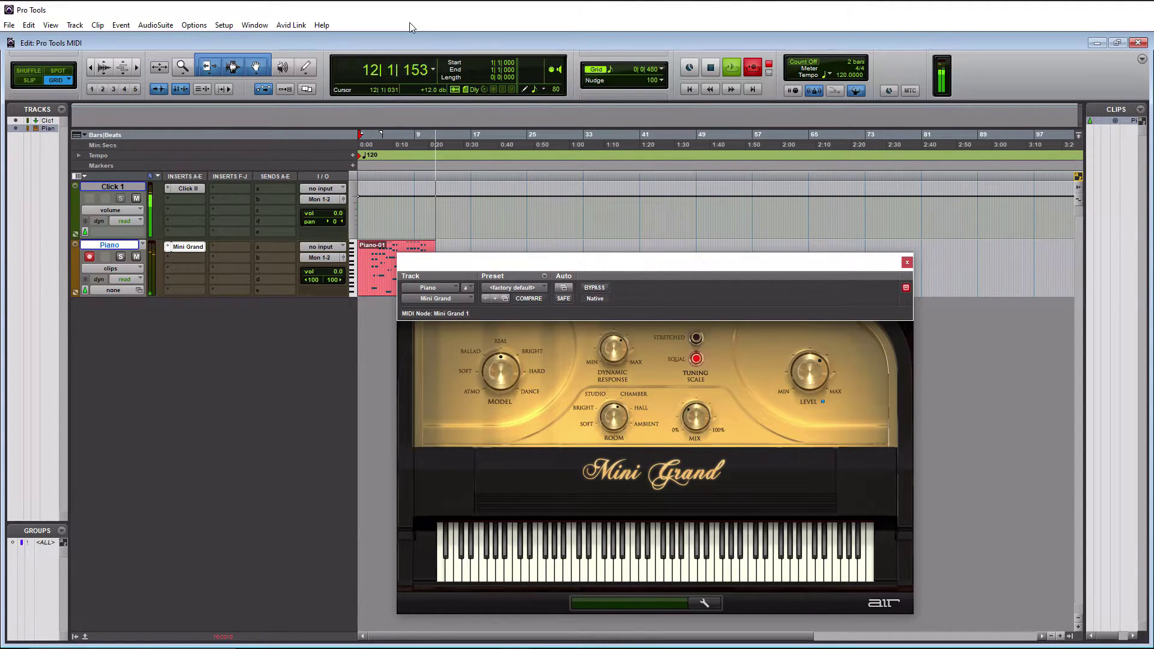
Step: Stop recording, close Mini Grand, and zoom in on the Piano-01 clip around bar 3
key("space")
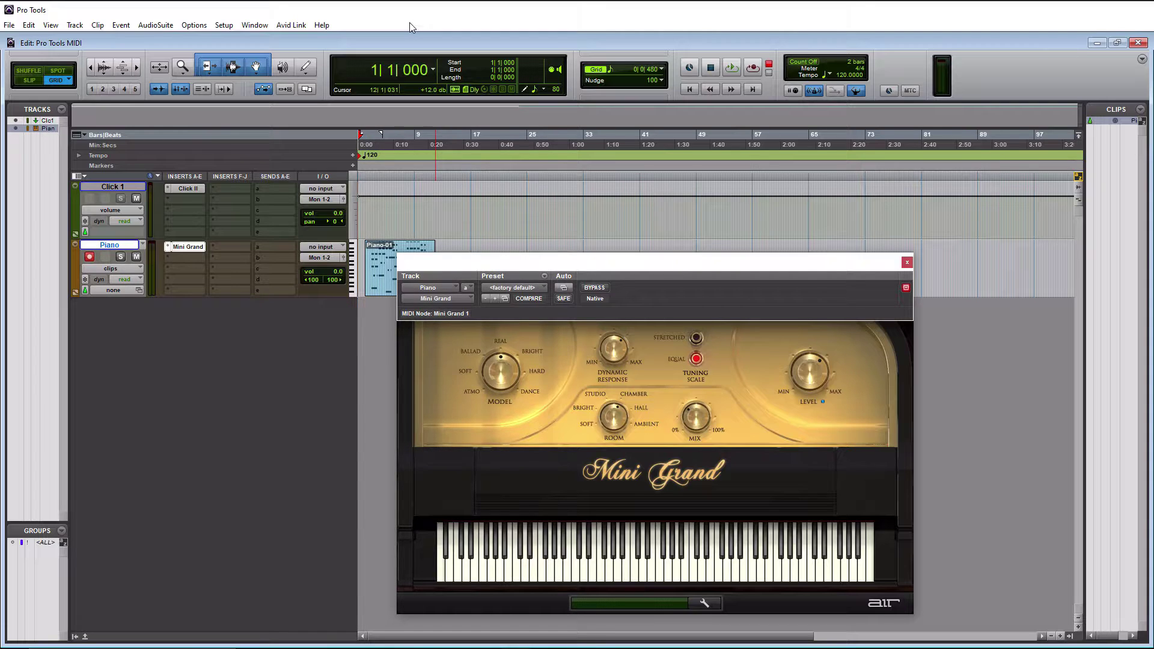
left_click(907, 263)
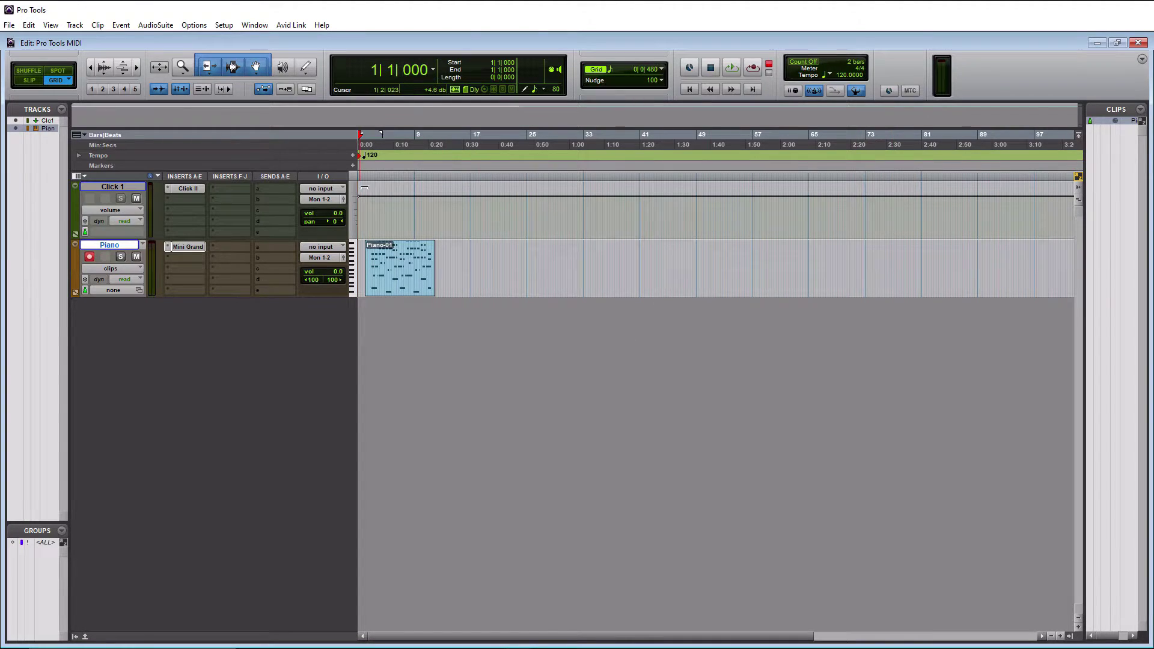
left_click(376, 177)
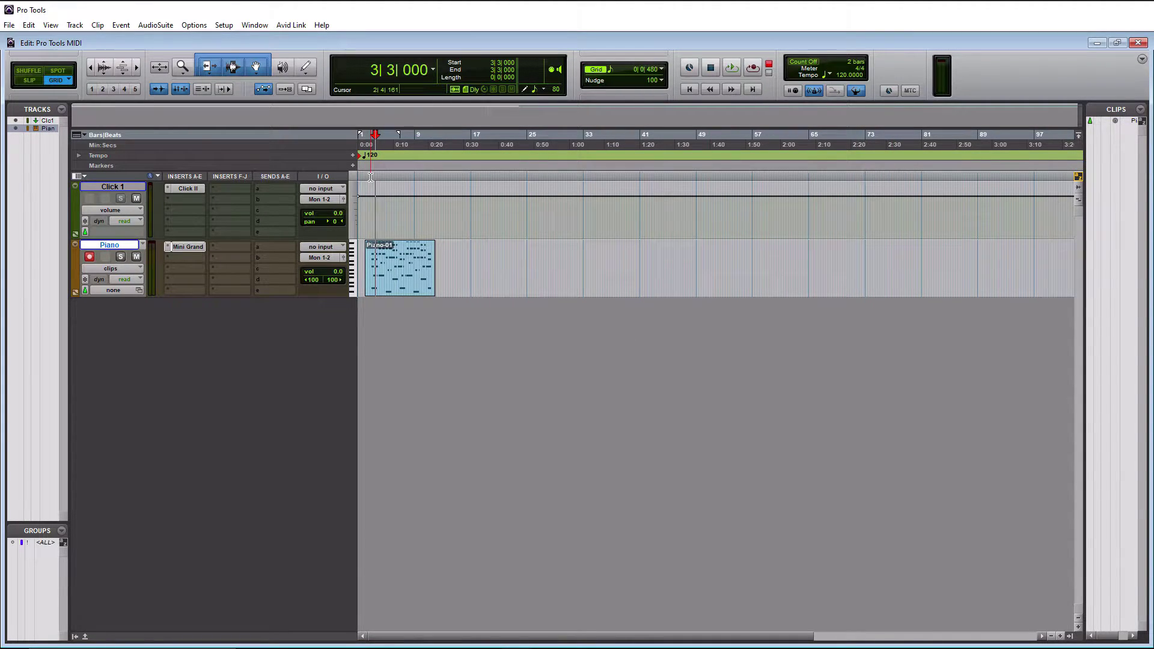
key("ctrl+]")
key("ctrl+]")
key("ctrl+]")
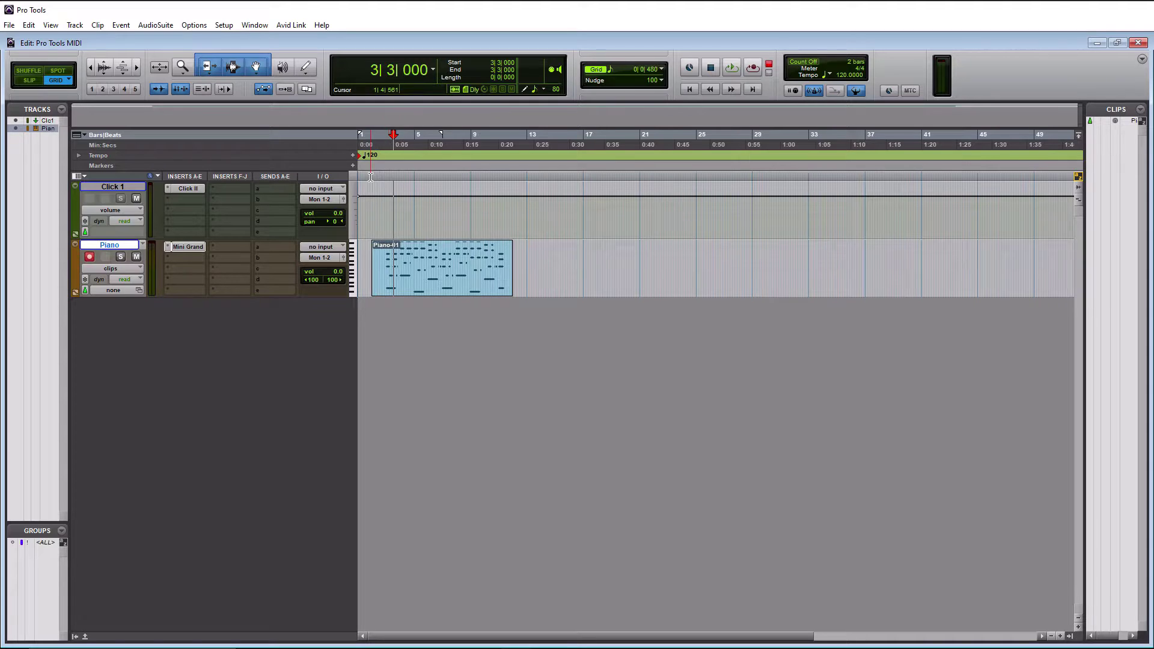
left_click(528, 316)
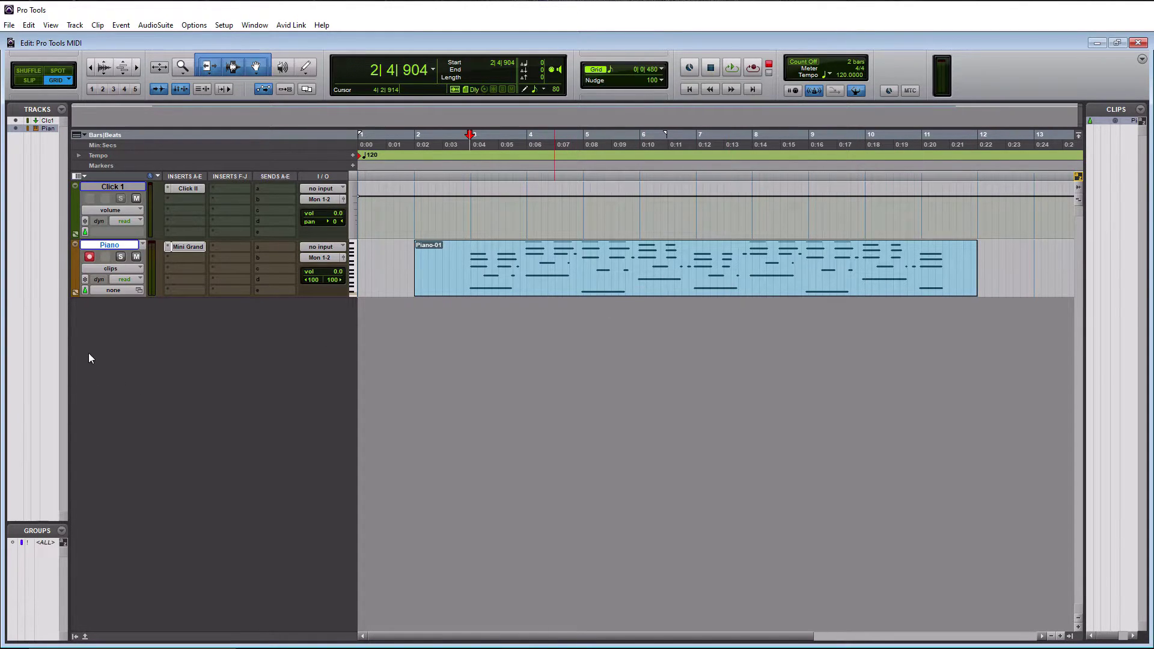
Step: Switch the Piano track's view to show its individual MIDI notes
left_click(139, 268)
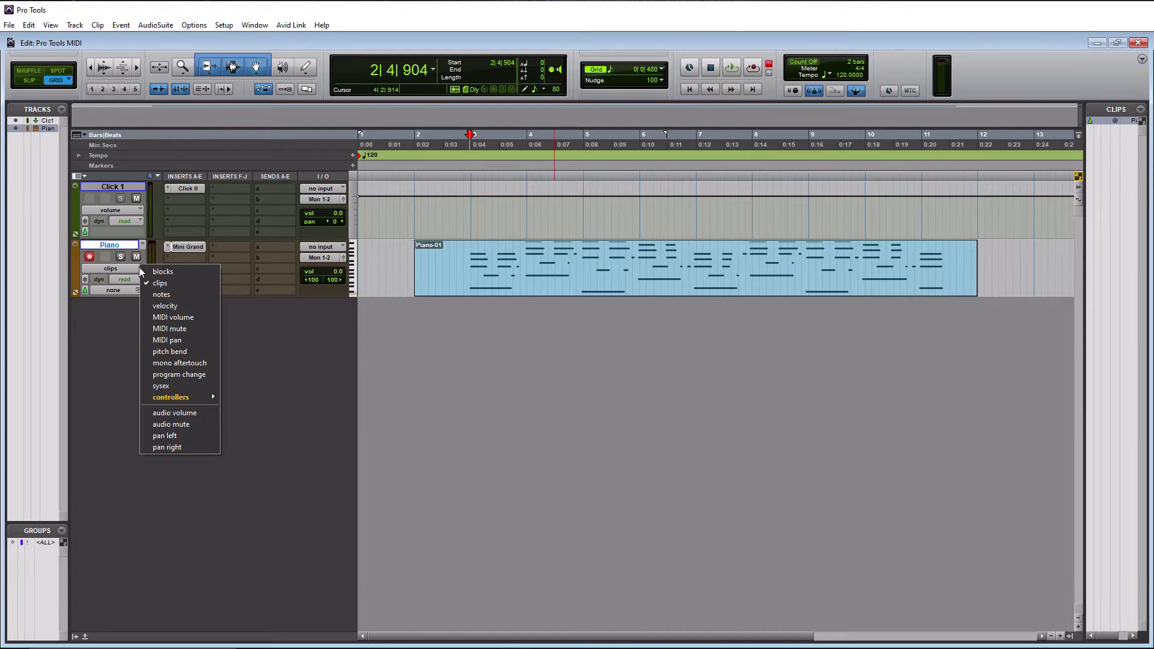
left_click(162, 295)
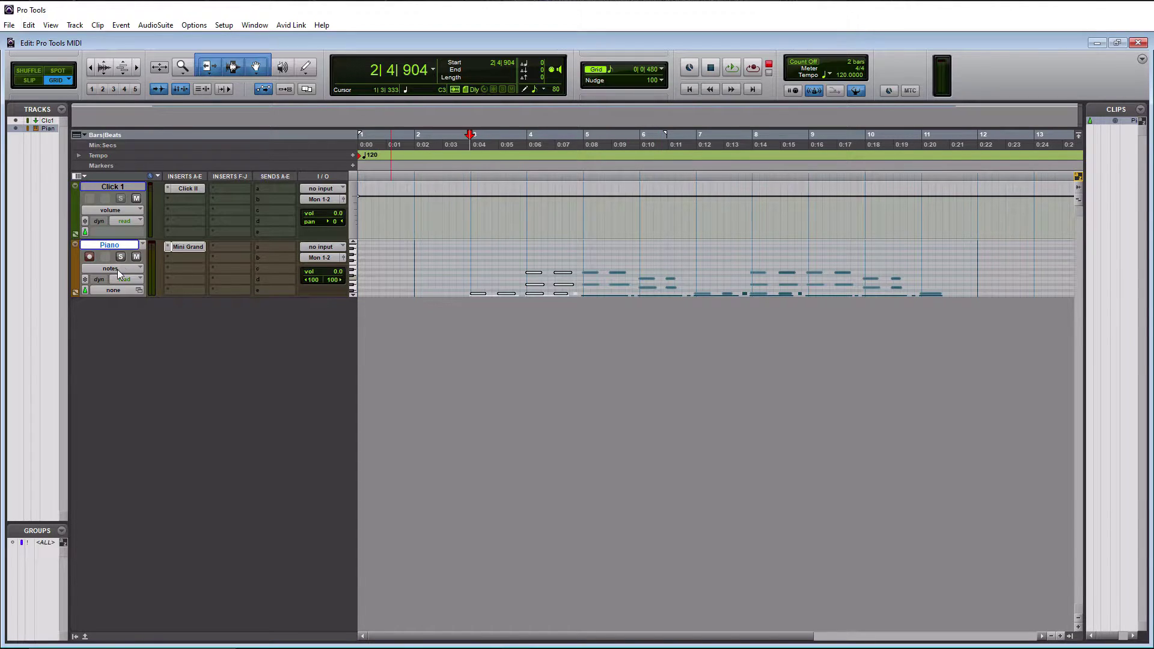
left_click(138, 270)
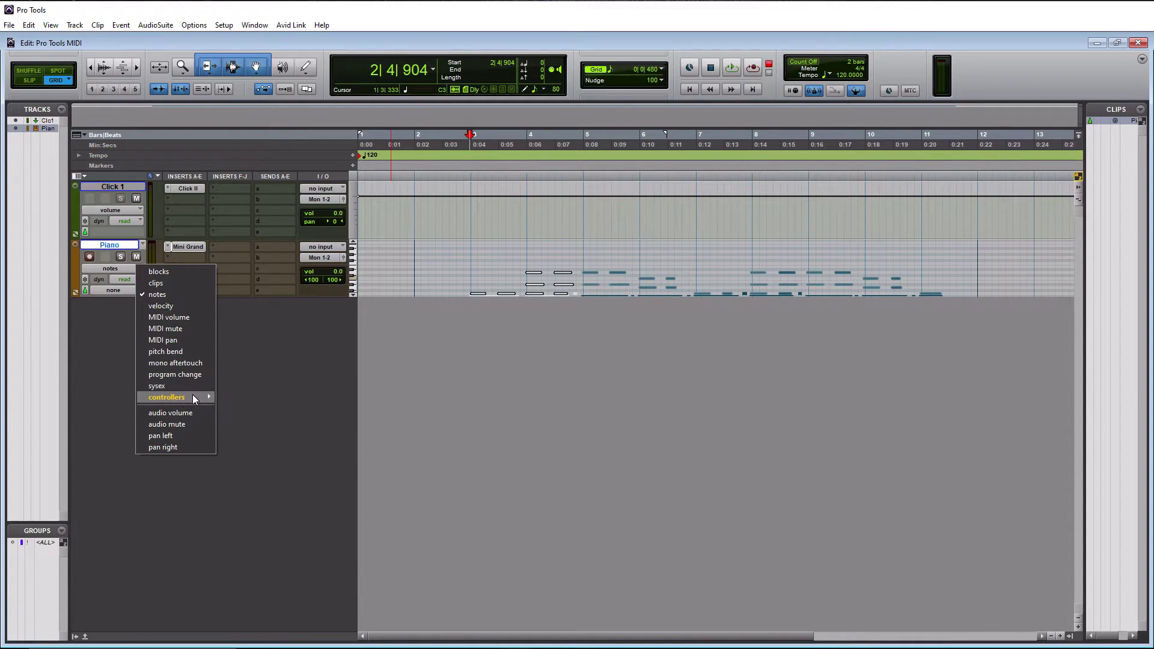
mouse_move(193, 394)
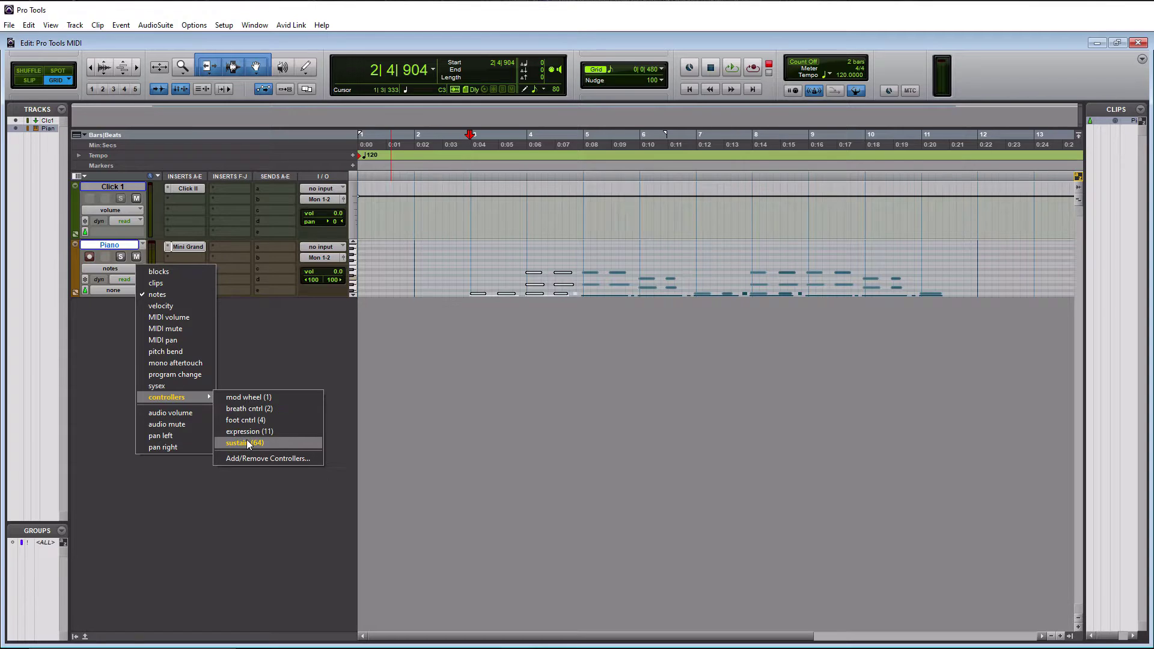
left_click(301, 321)
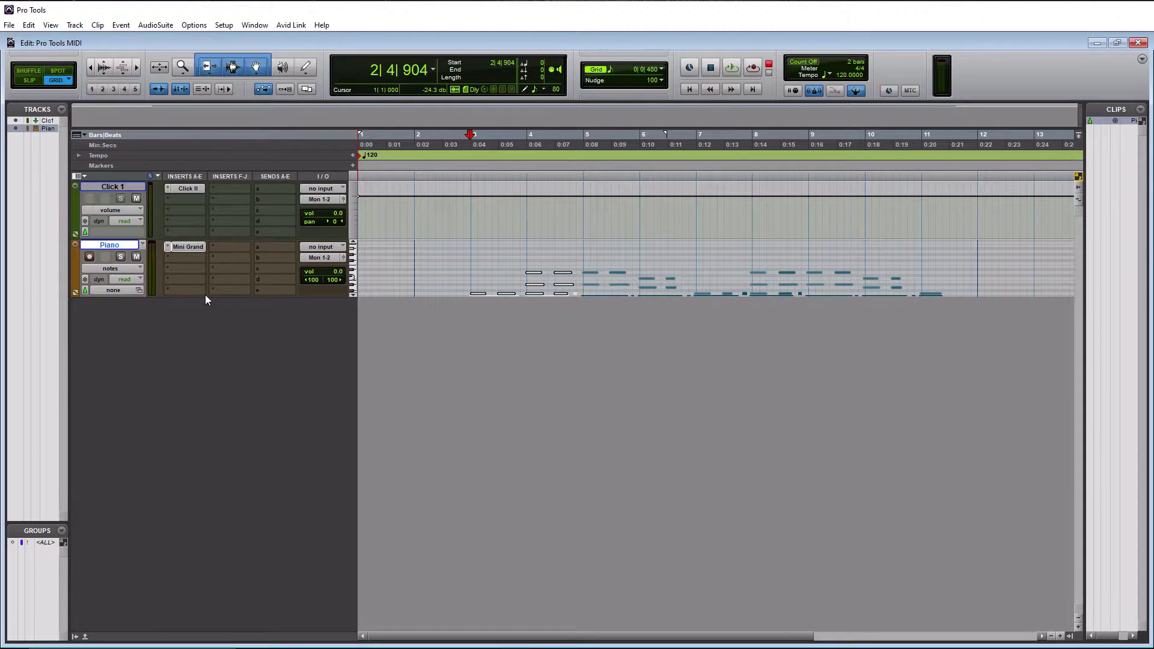
Step: Make the Piano track much taller and set its track view to clips
left_click_drag(204, 296, 154, 507)
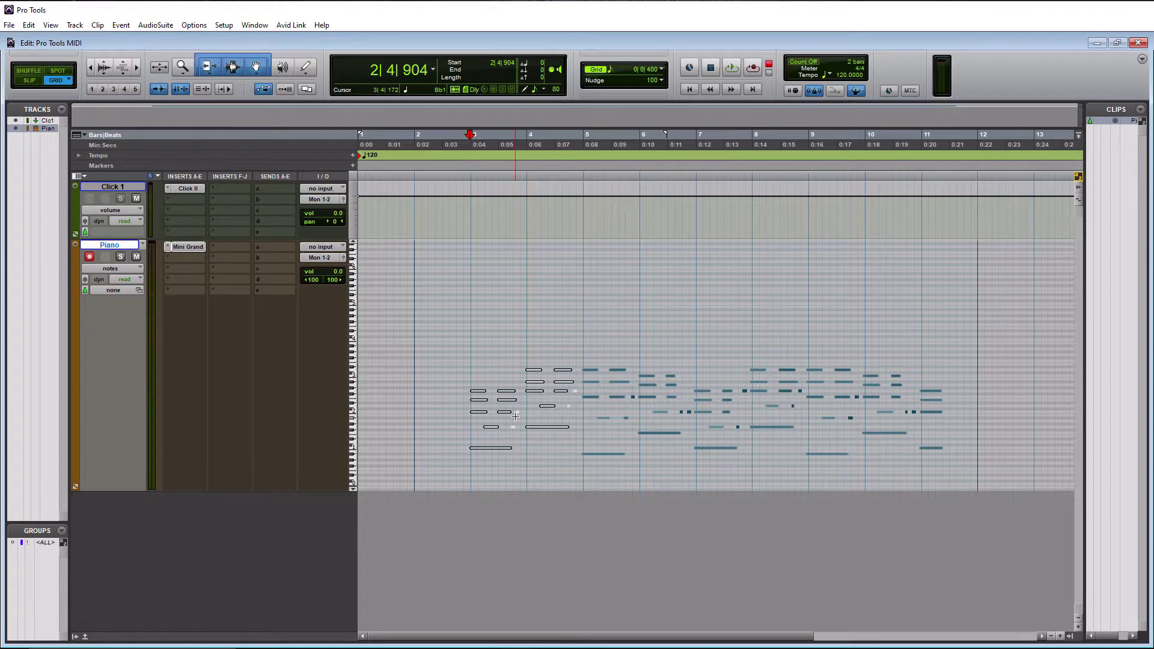
left_click(117, 269)
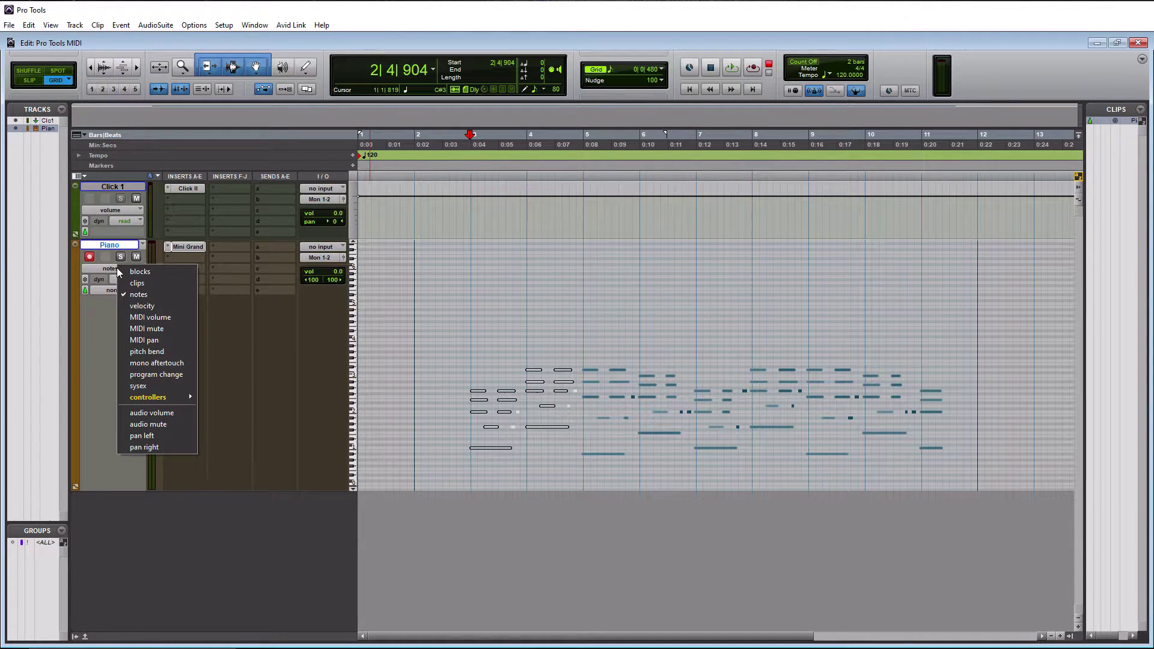
left_click(138, 283)
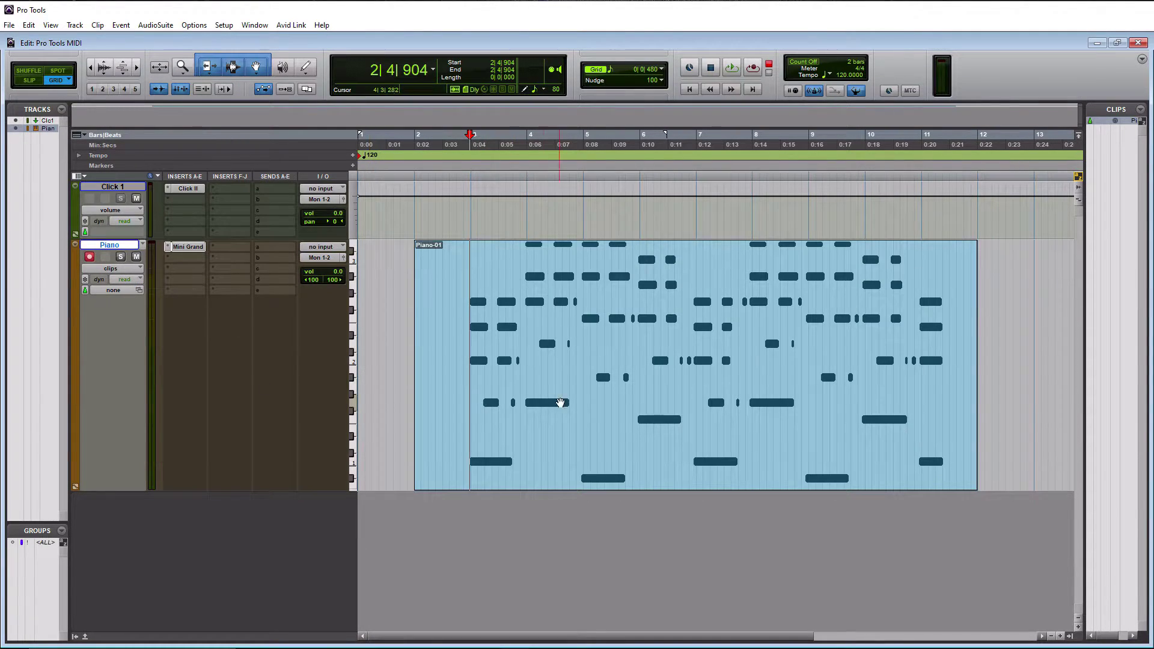
Step: Open Piano-01 in the MIDI Editor and marquee-select only the notes in bars 3–4
double_click(547, 449)
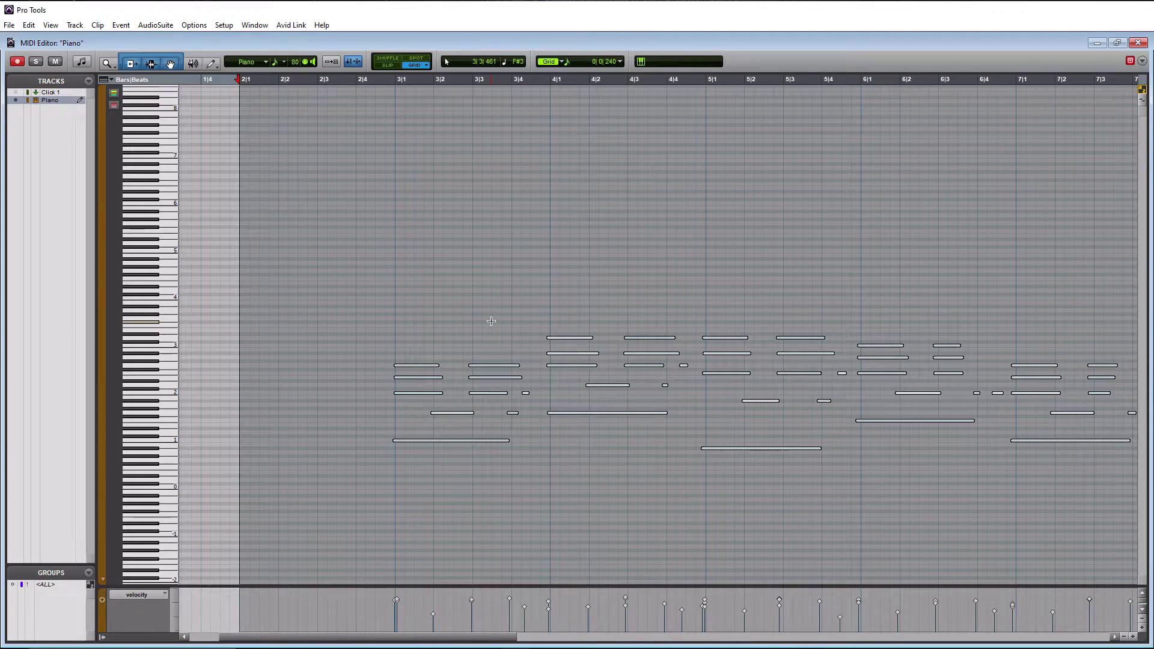
left_click(511, 265)
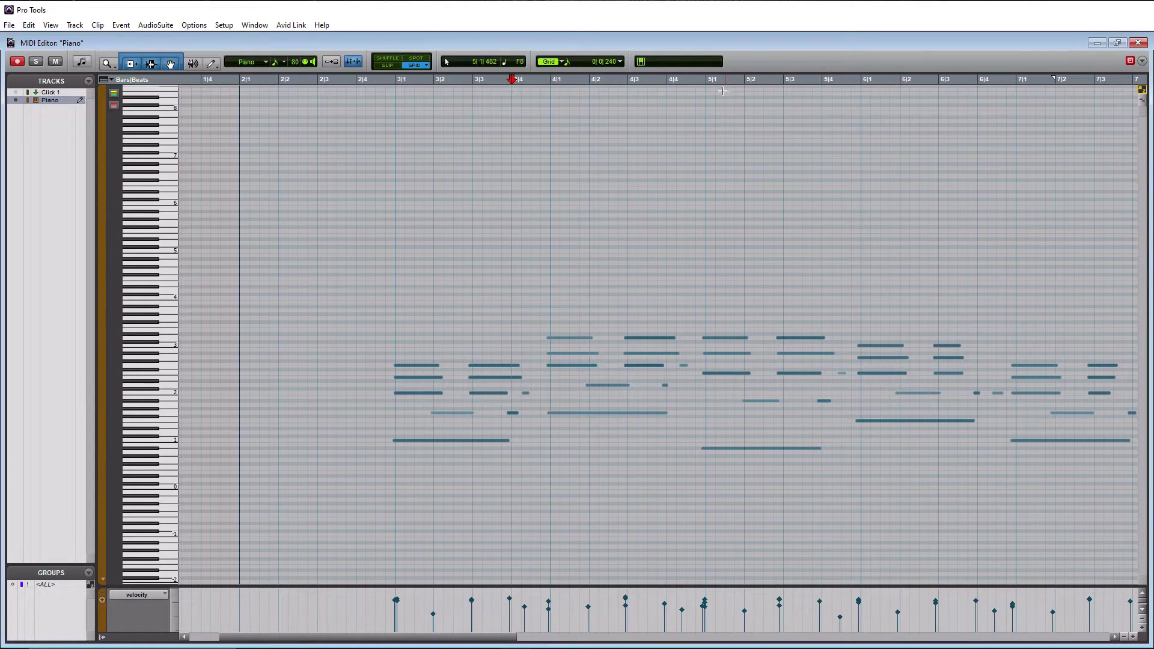
left_click_drag(387, 232, 697, 497)
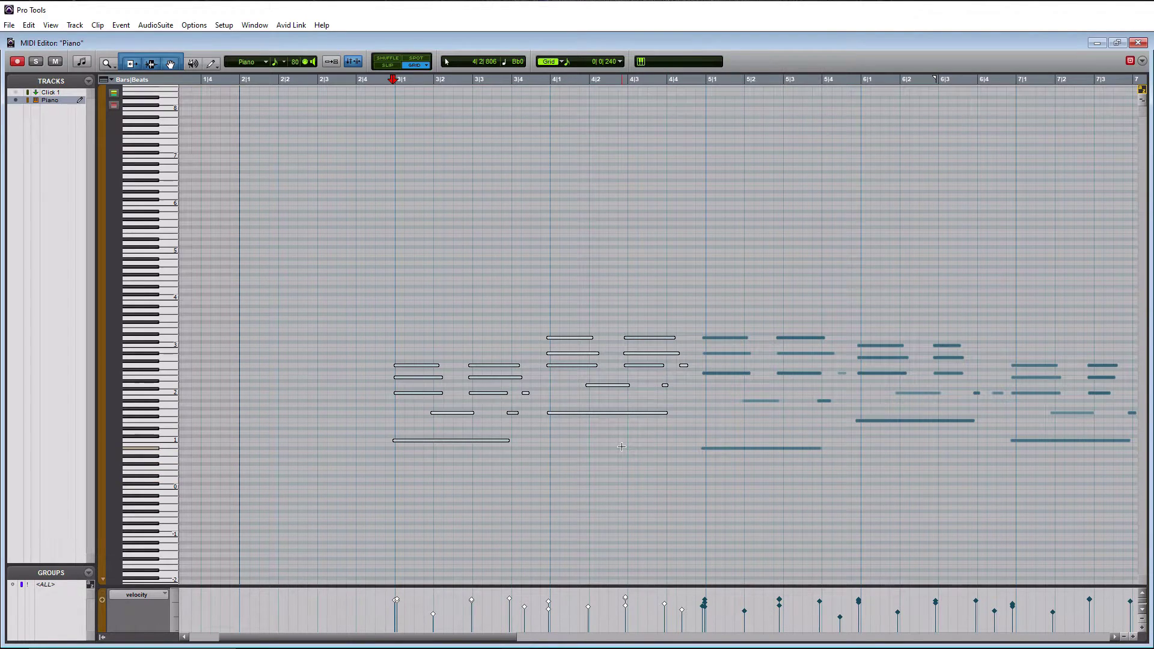
Step: Open Event Operations with Alt+0, move it upper left, and keep Quantize selected
key("alt+0")
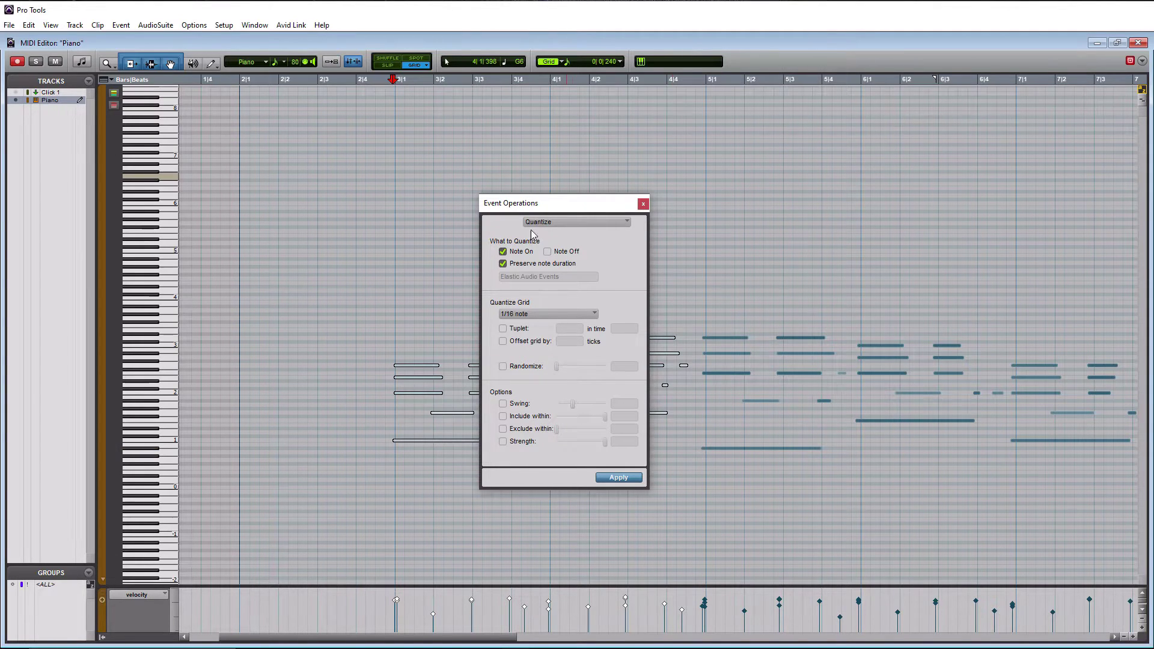
left_click_drag(518, 205, 168, 125)
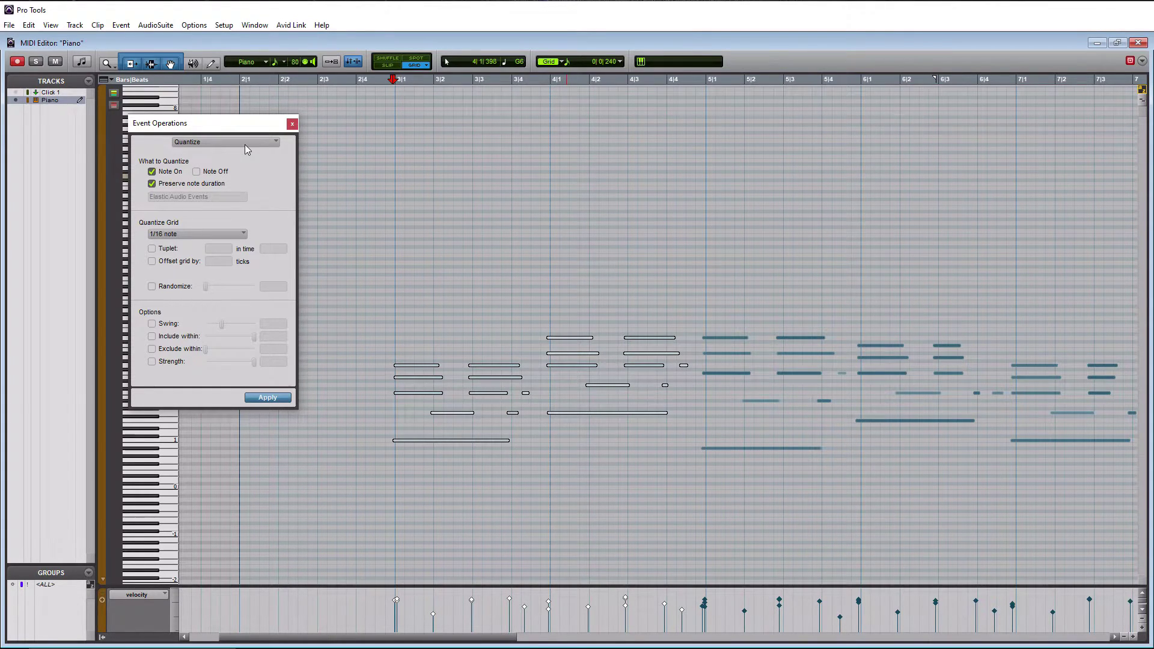
left_click(269, 144)
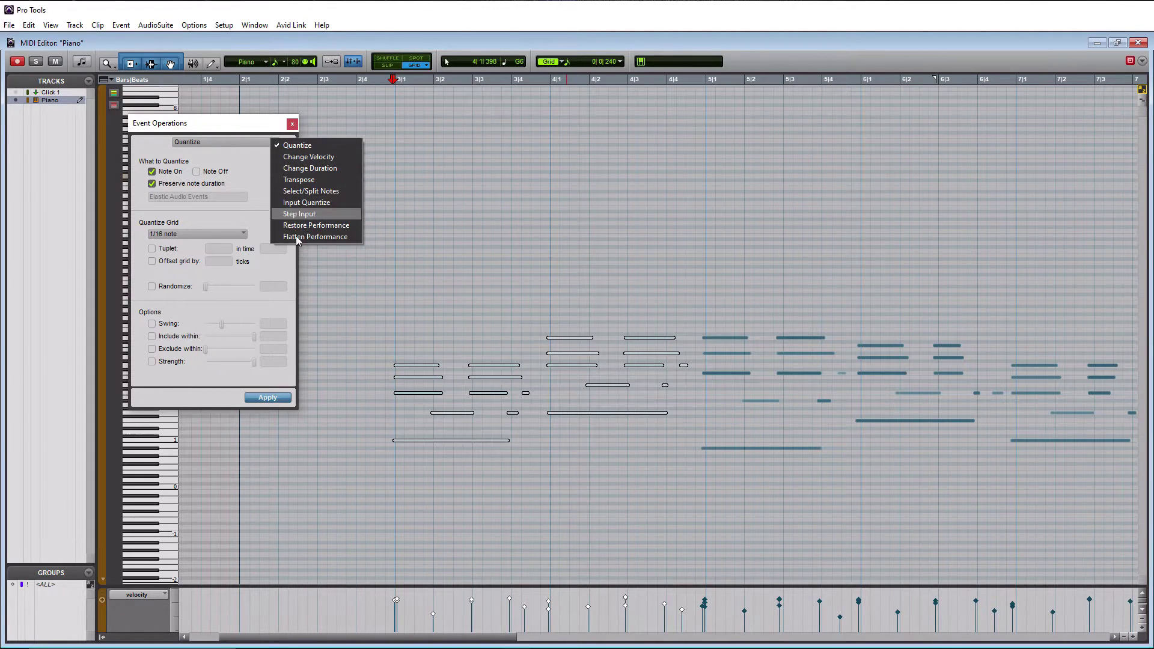
left_click(244, 164)
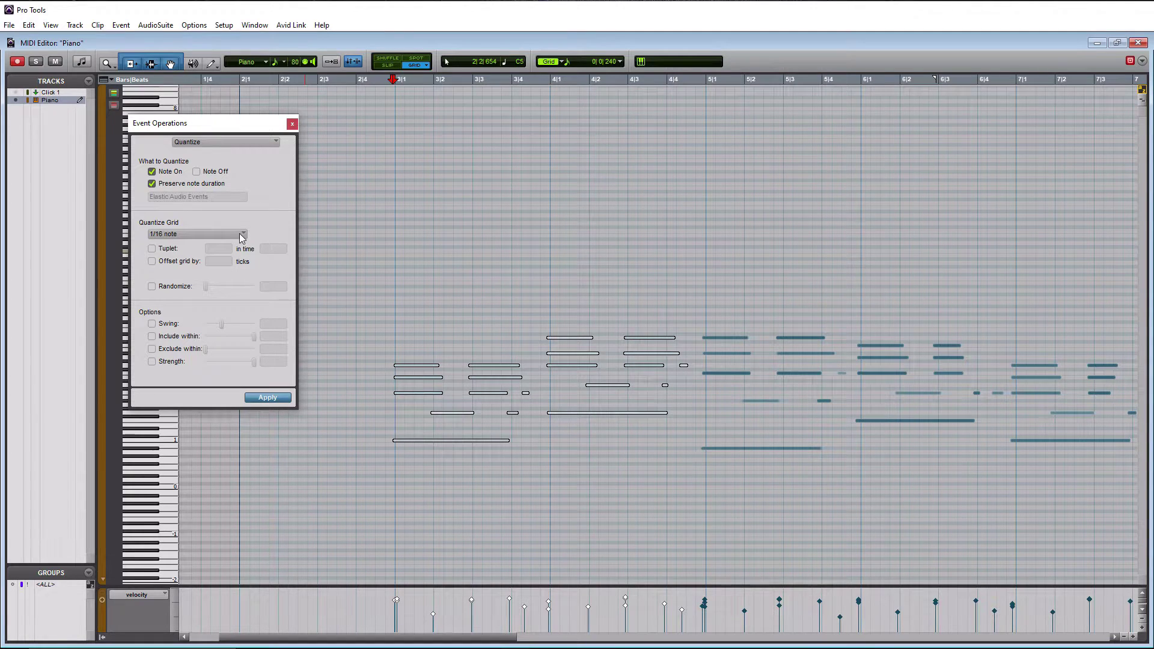
Step: Set the Quantize grid to 1/8 note and apply it to the bar 3–4 notes
left_click(240, 235)
left_click(283, 271)
left_click(268, 398)
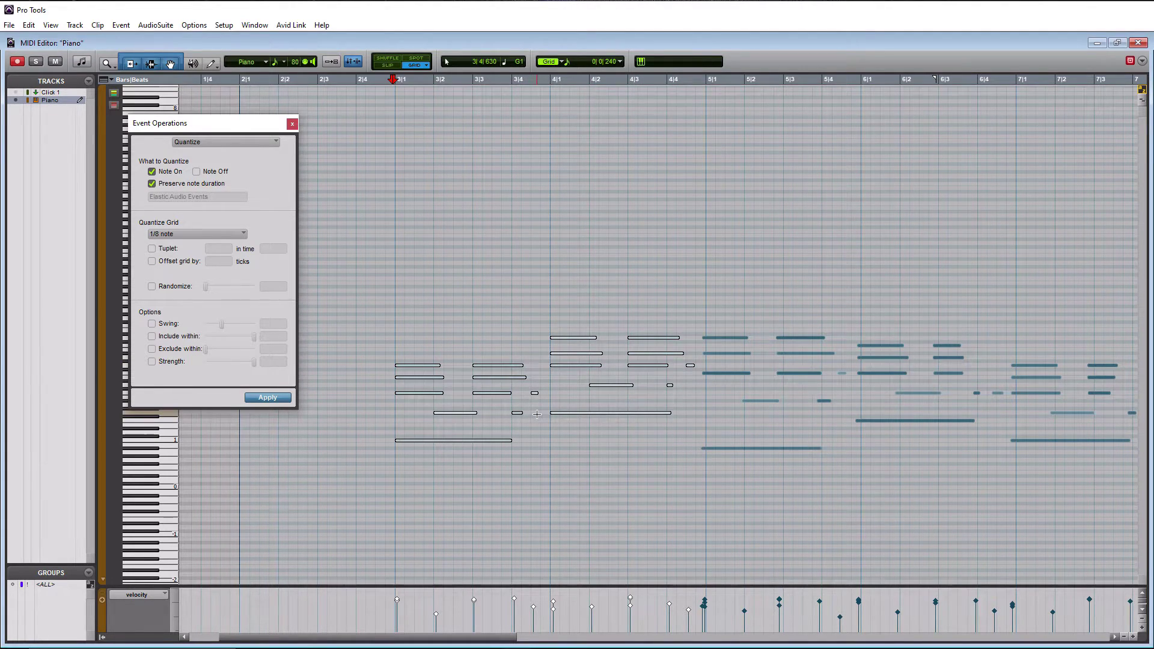
Step: Quantize the bar 5–6 notes, then select the notes in bars 7–8
left_click_drag(488, 638, 573, 638)
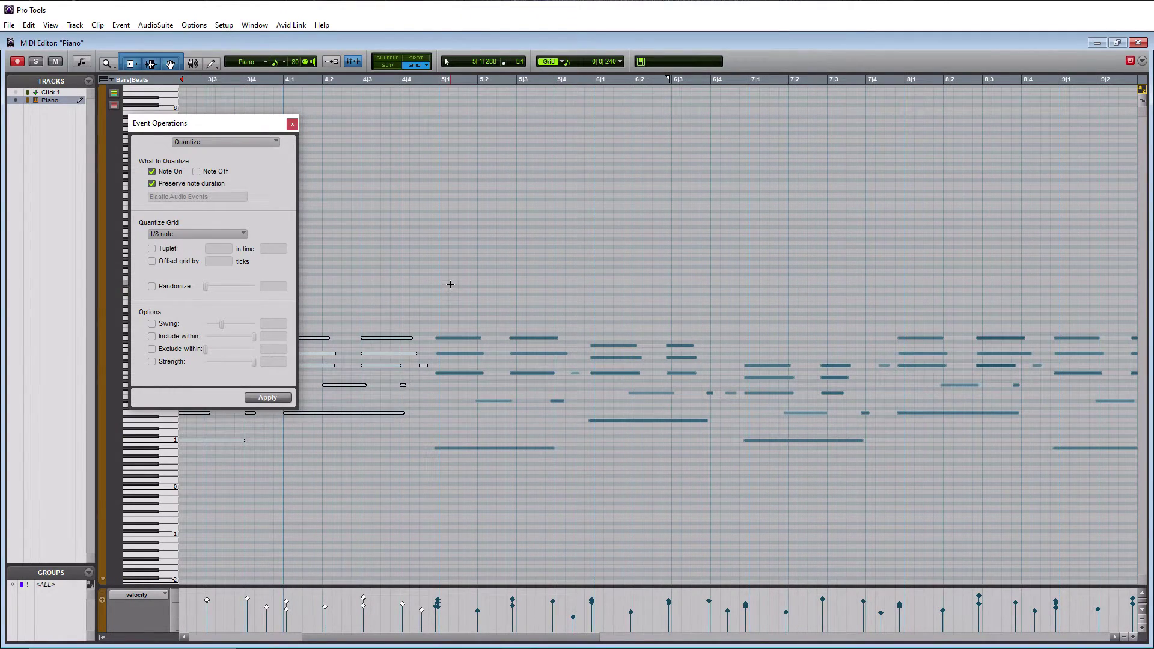
left_click_drag(450, 284, 737, 521)
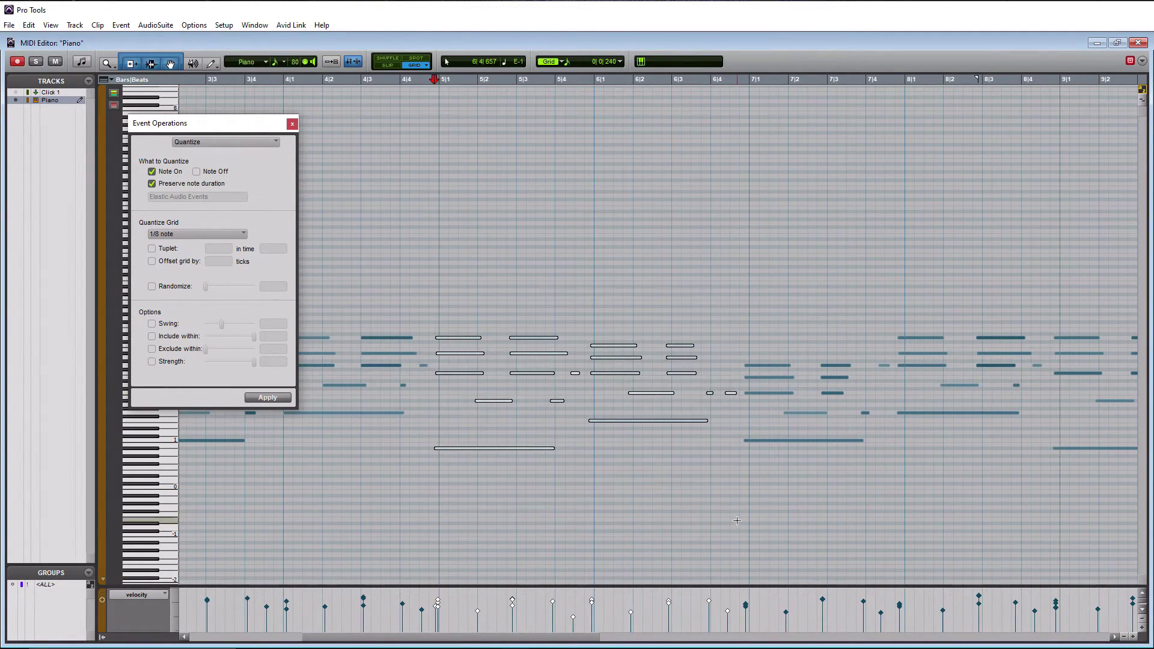
left_click(266, 399)
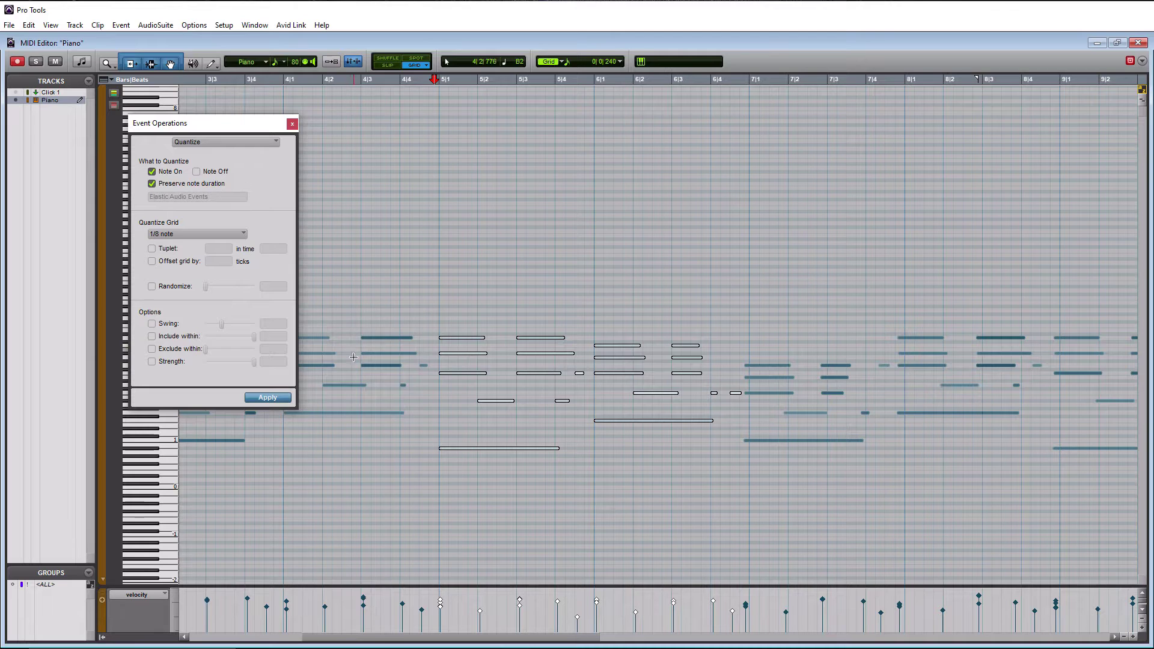
left_click_drag(438, 637, 565, 639)
left_click_drag(358, 229, 649, 511)
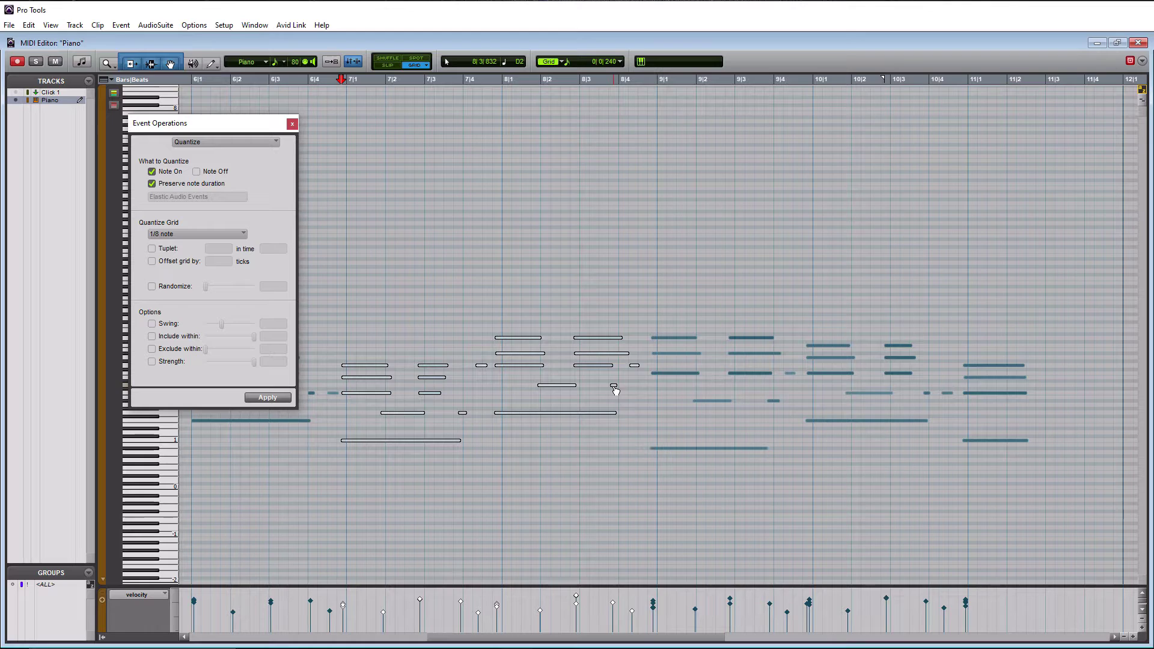
Step: Quantize the bar 7–8 notes, then the notes from bar 9 onward, to the 1/8 grid
left_click(276, 399)
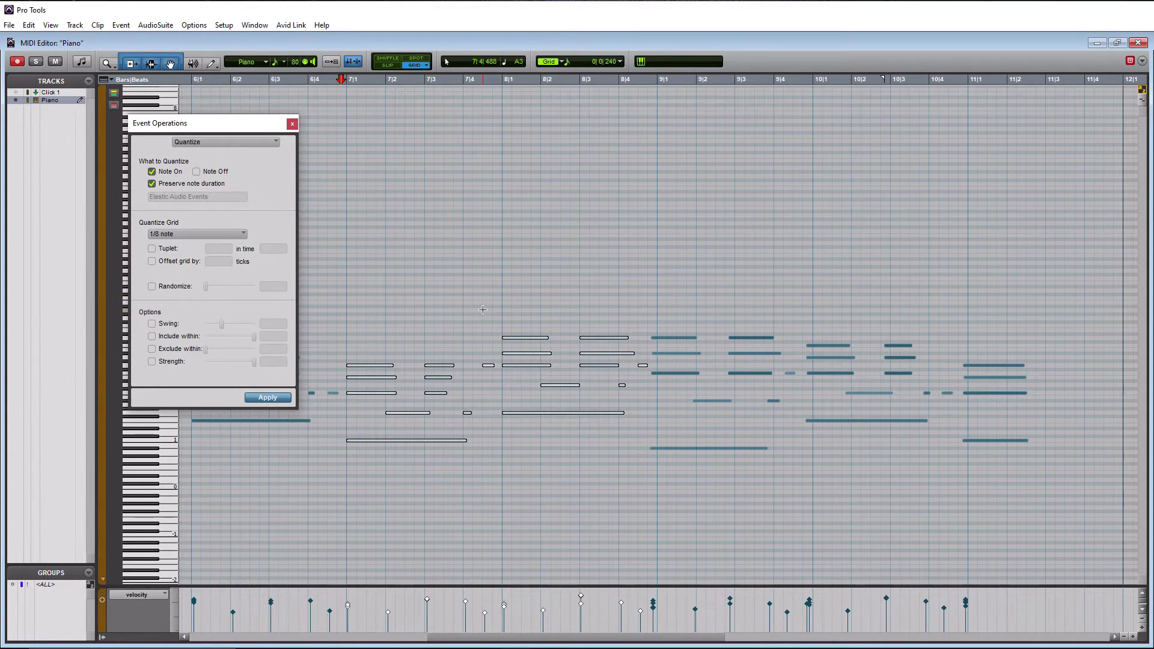
left_click(234, 236)
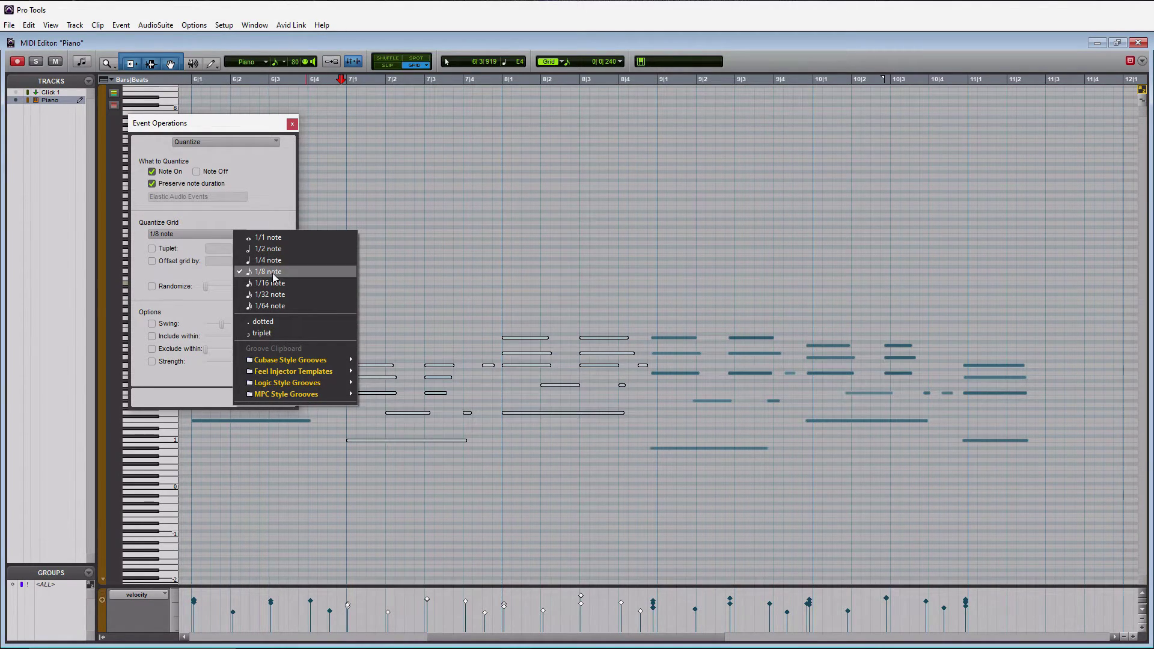
left_click(272, 187)
left_click(271, 187)
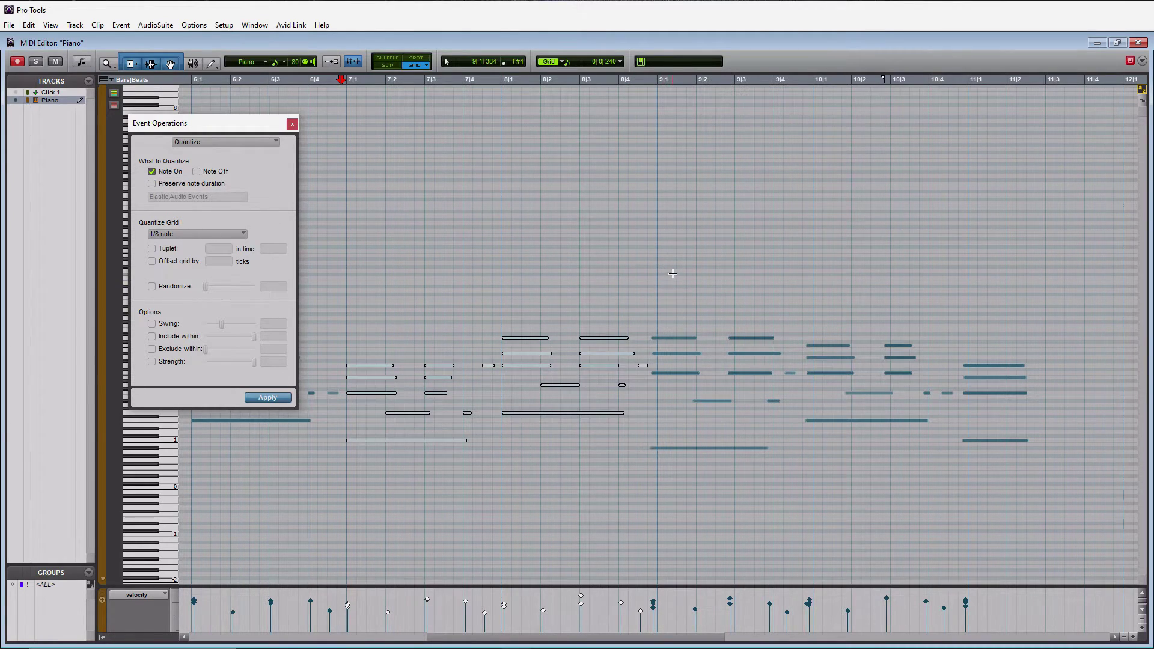
key("Return")
left_click_drag(671, 274, 1073, 514)
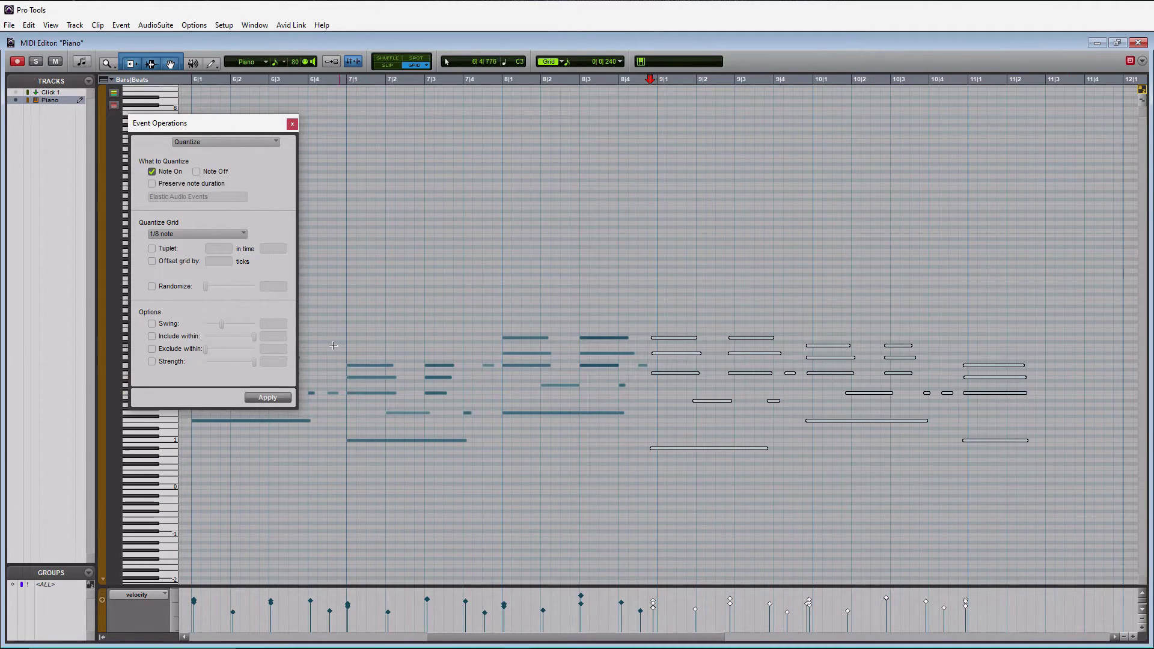
left_click(287, 397)
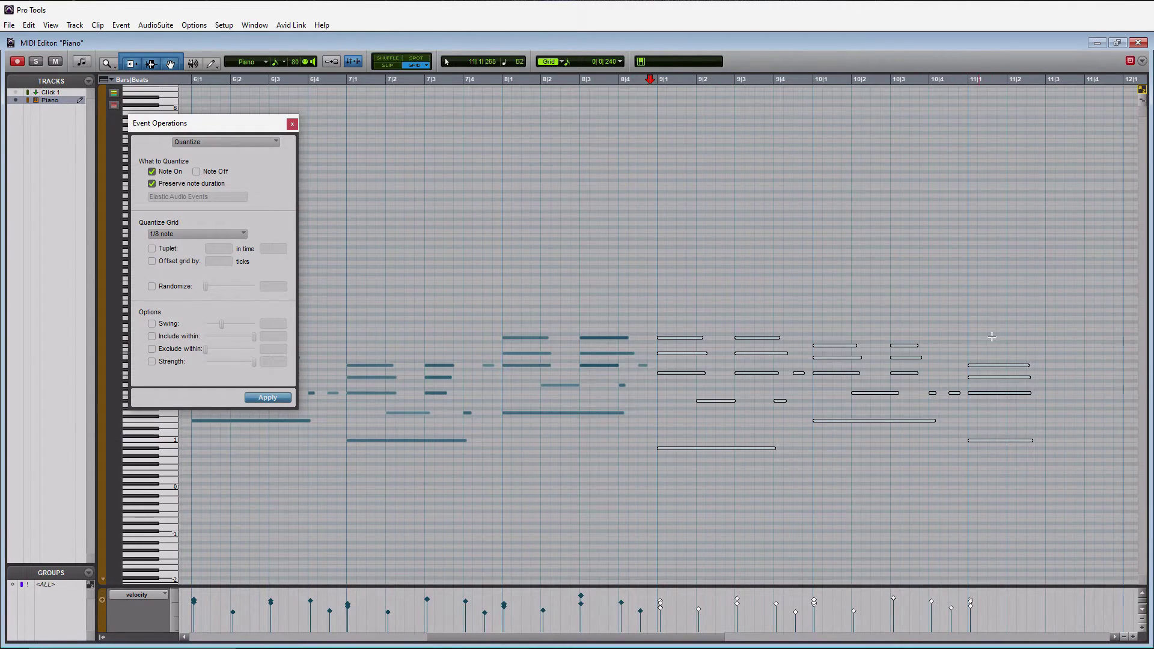
Step: Select the four notes in bar 11 and delete them
left_click(1001, 312)
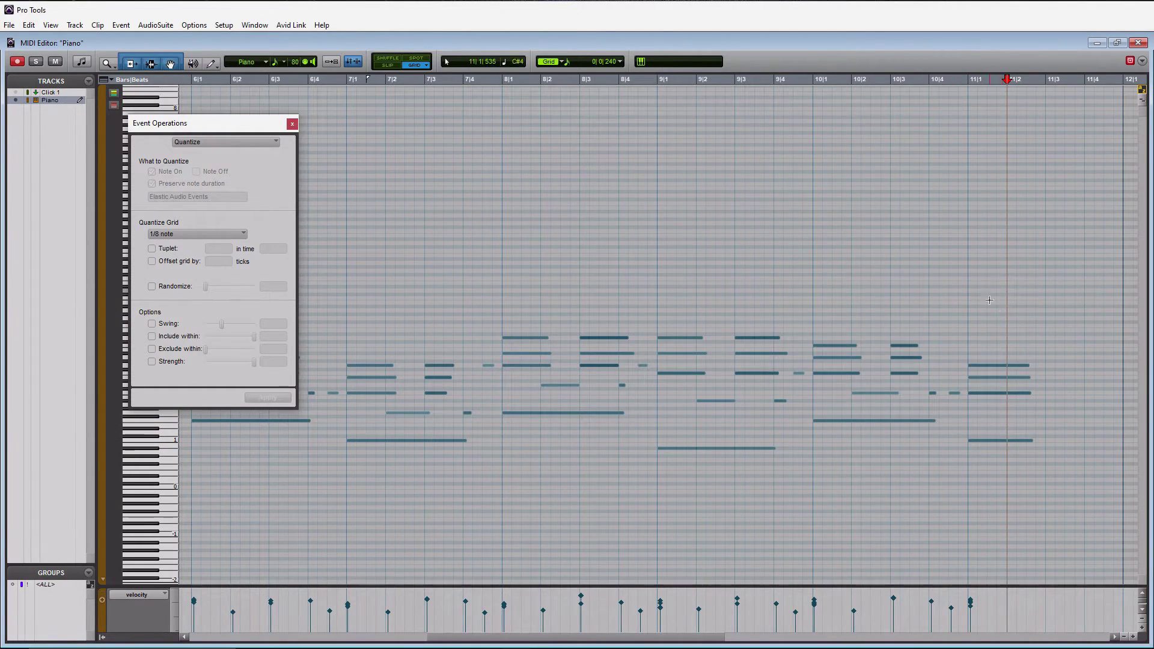
left_click_drag(989, 300, 968, 480)
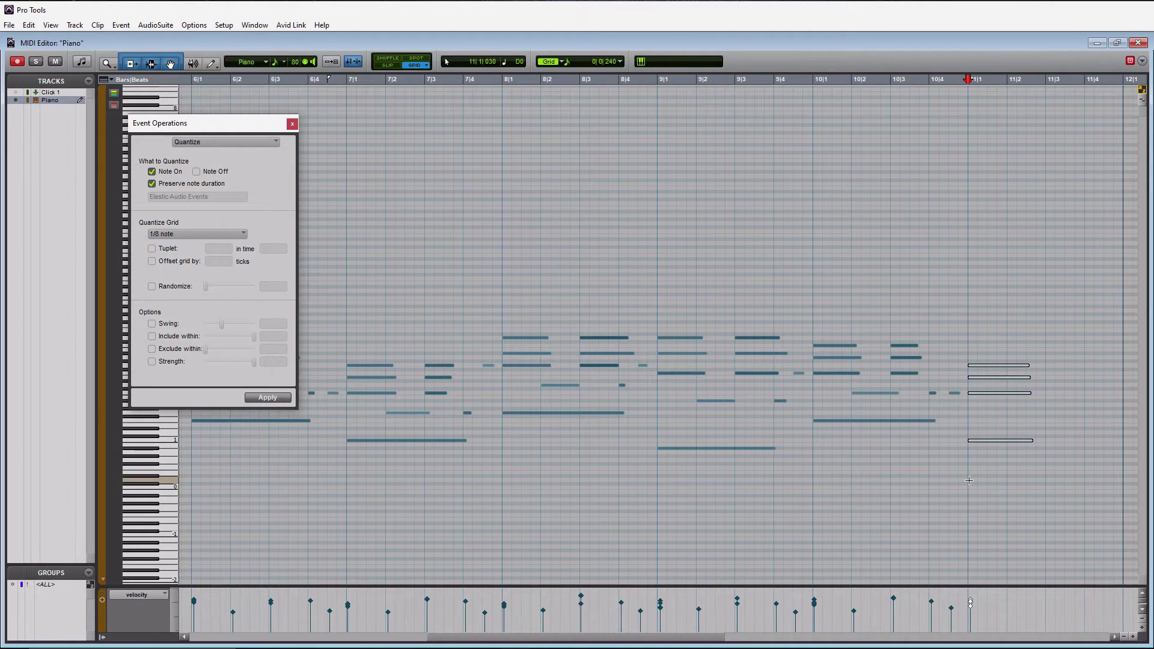
key("Delete")
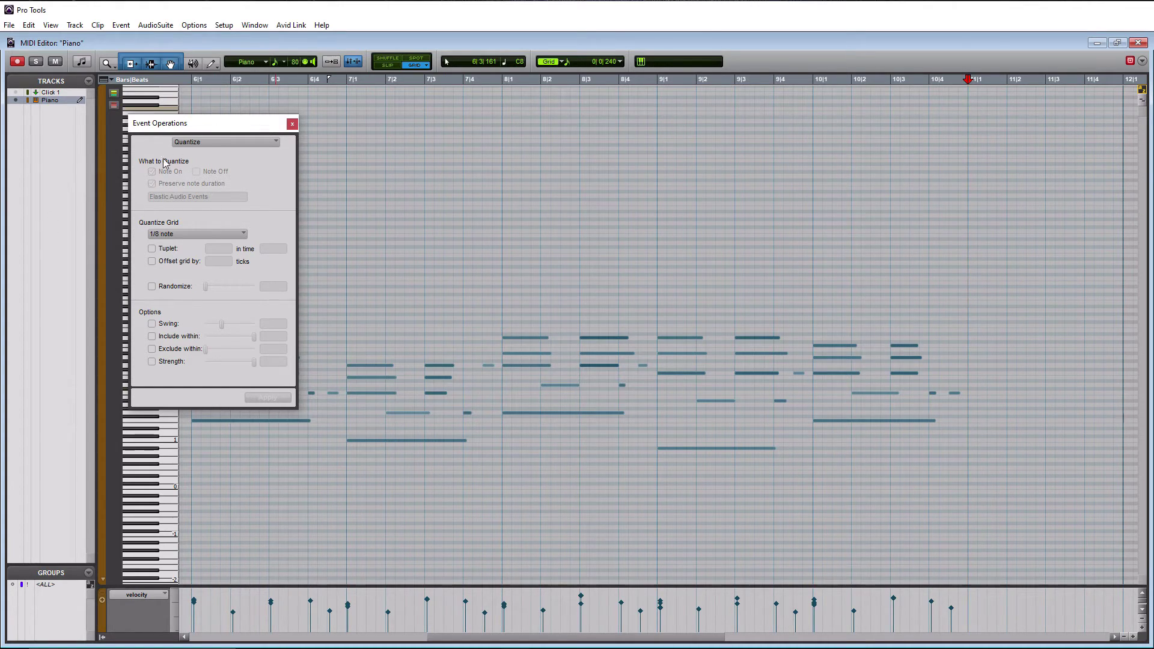
Step: Raise the 8|3 note's velocity to 113 in the velocity lane, then select the notes
left_click(292, 124)
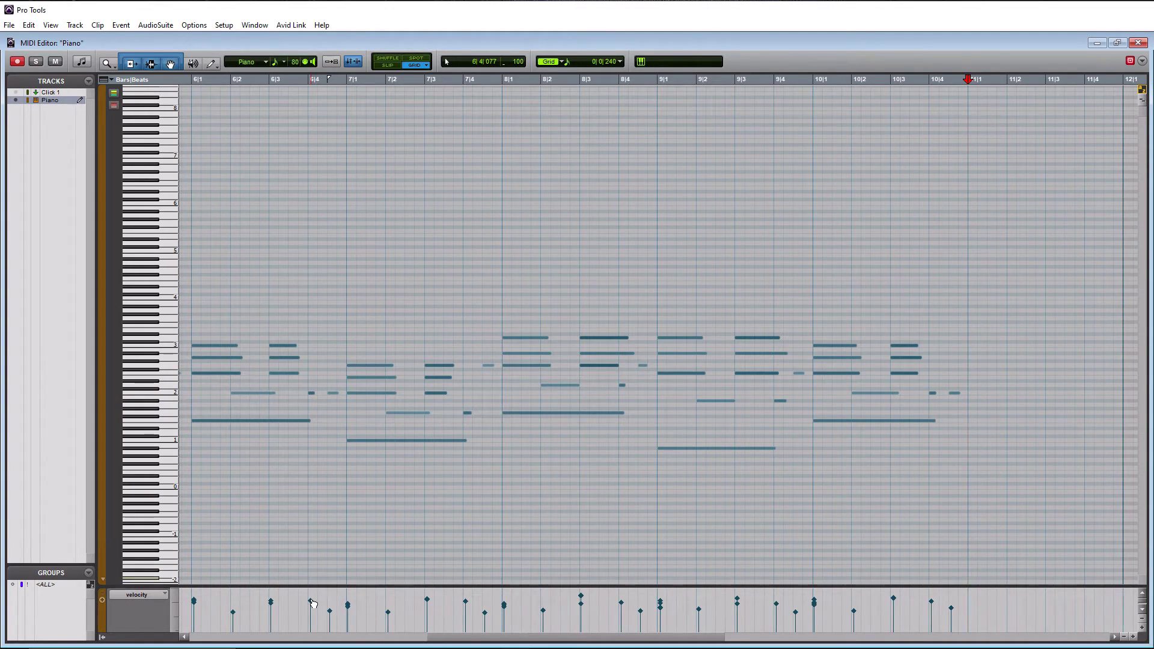
left_click_drag(312, 602, 266, 530)
left_click_drag(994, 594, 180, 592)
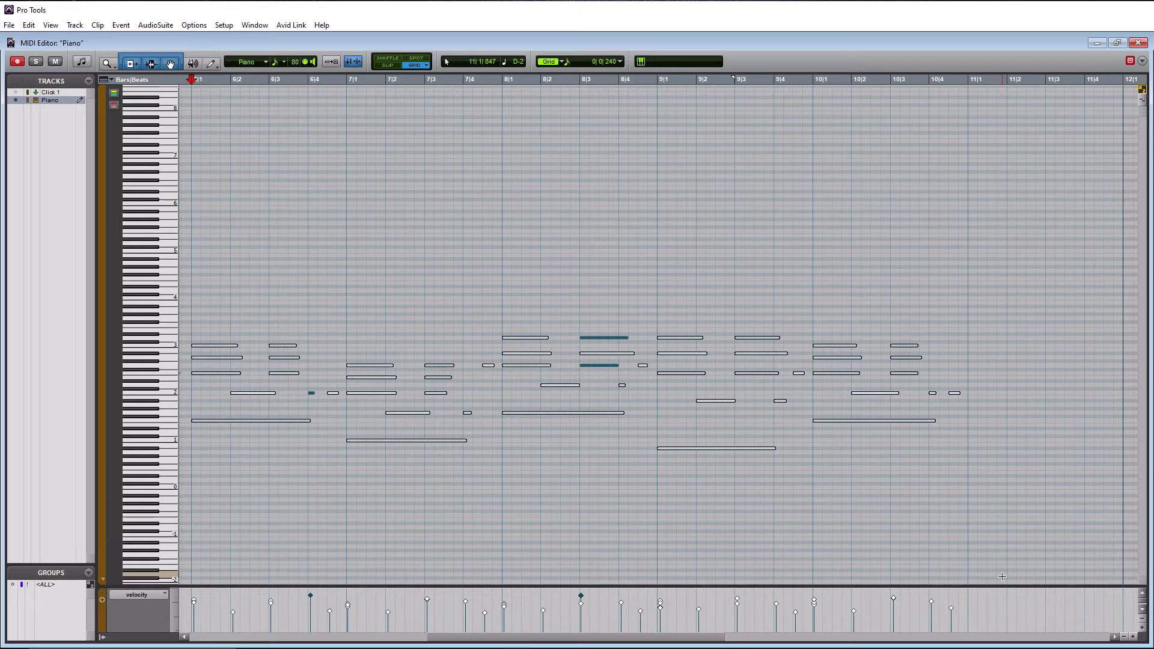
left_click_drag(1006, 601, 159, 603)
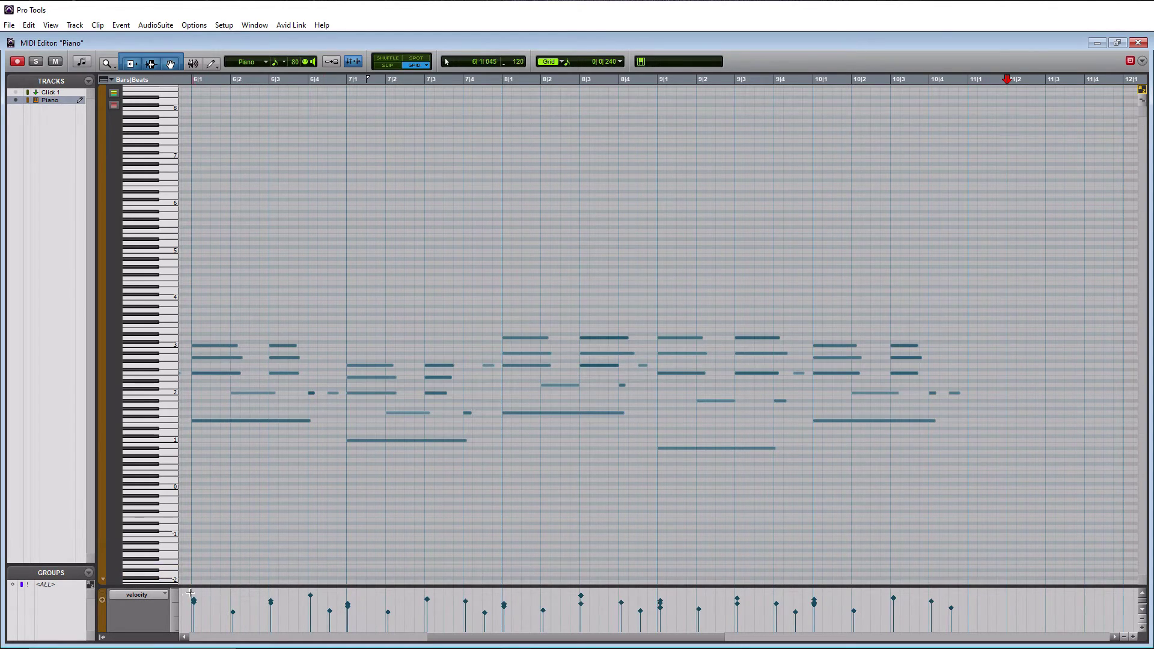
Step: Switch the lane below the piano roll to controllers > sustain (64)
left_click(164, 595)
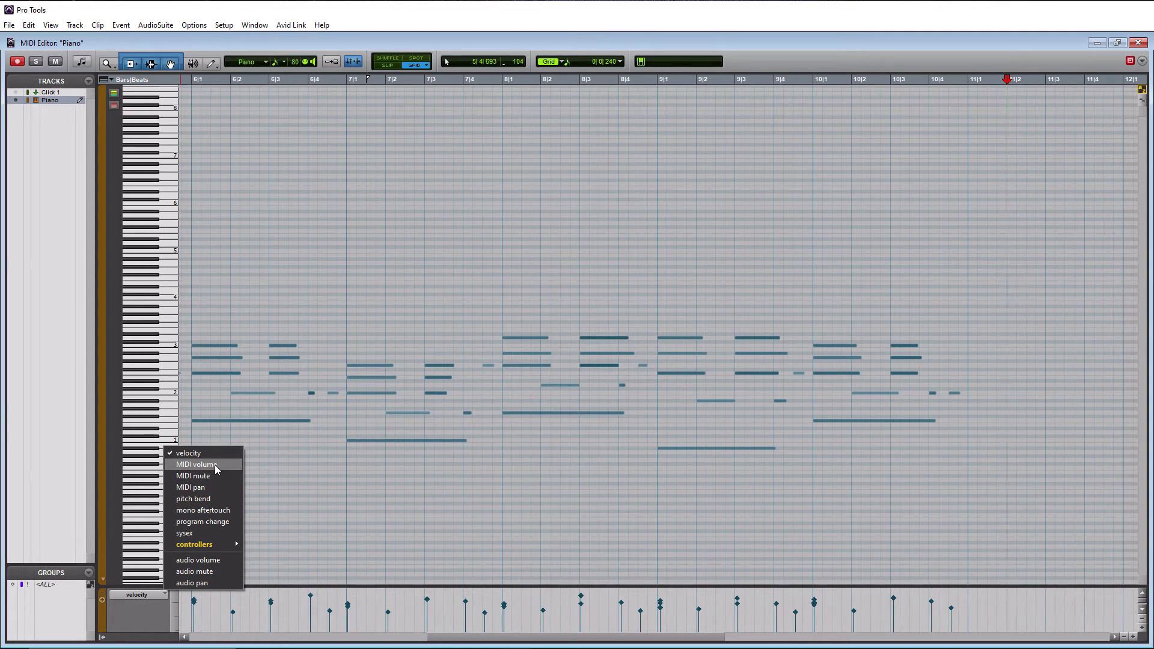
mouse_move(209, 544)
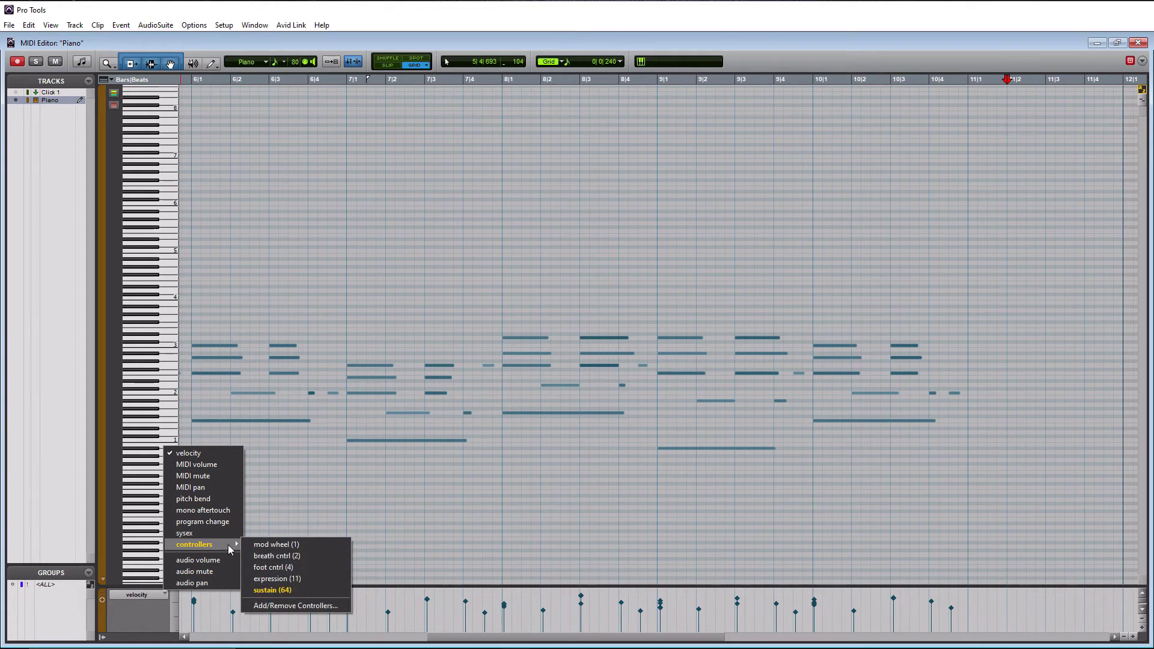
left_click(273, 591)
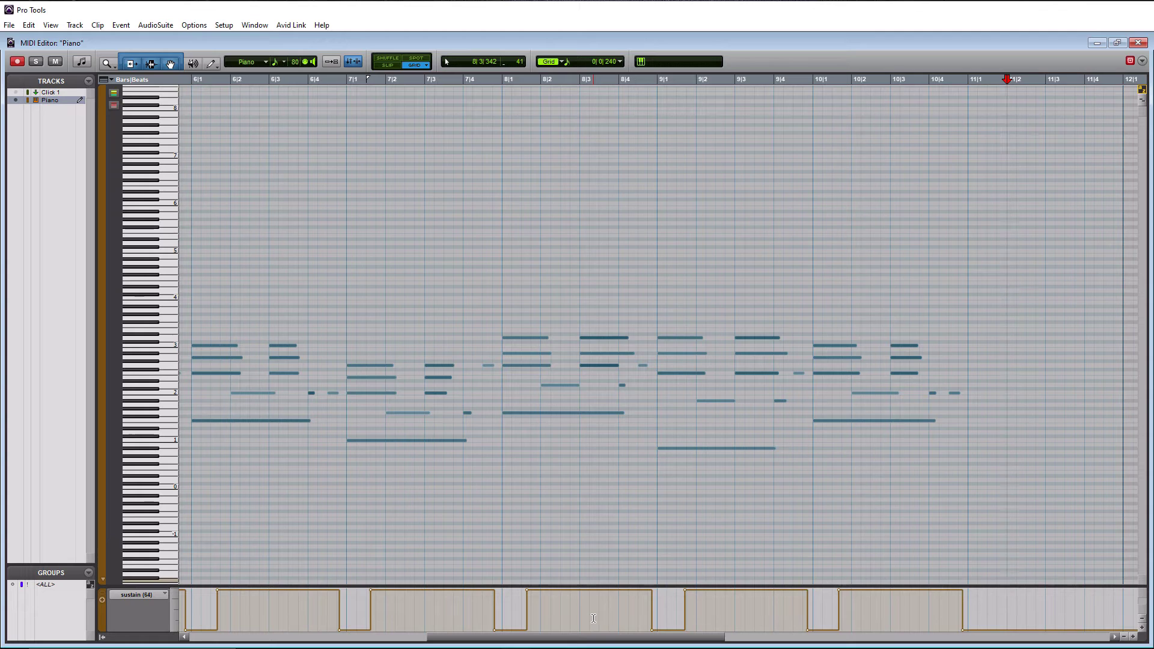
Step: Trim Piano-01 to bars 3–11 in the Edit window and duplicate it with Ctrl+D
left_click(1136, 44)
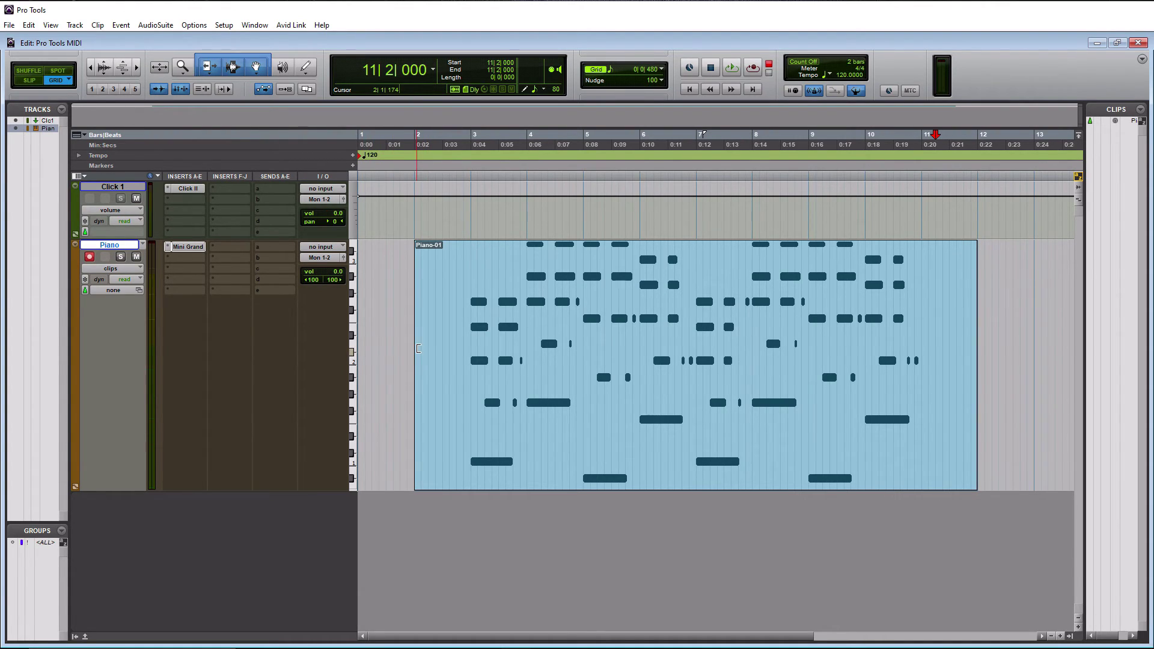
left_click_drag(412, 351, 453, 275)
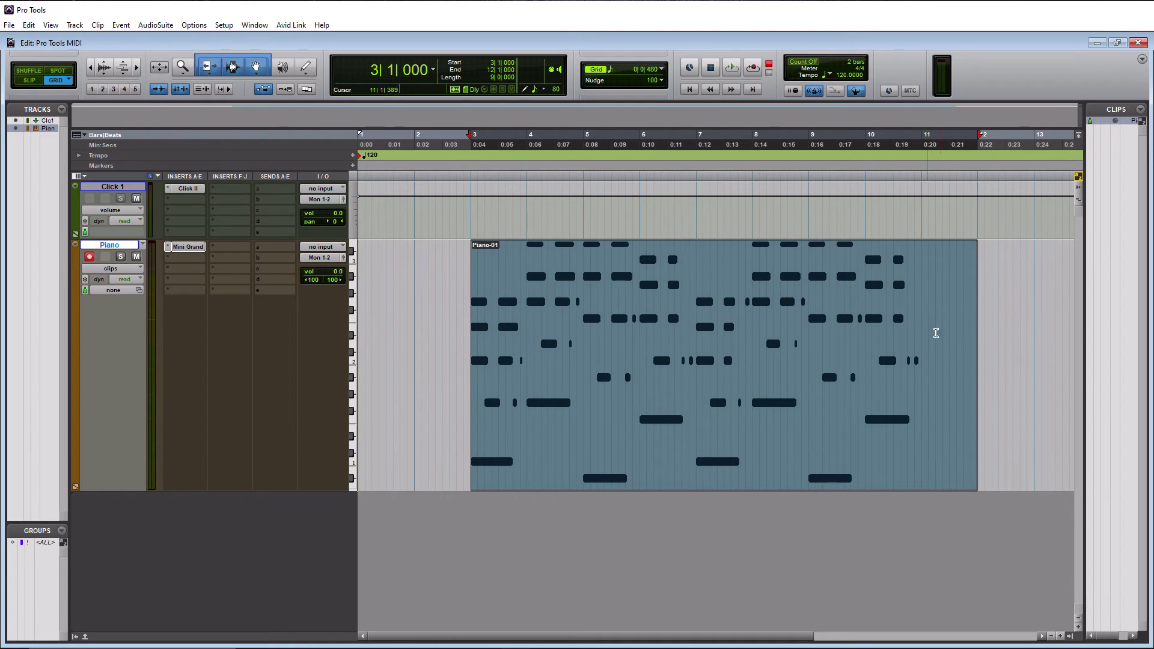
left_click_drag(975, 340, 916, 344)
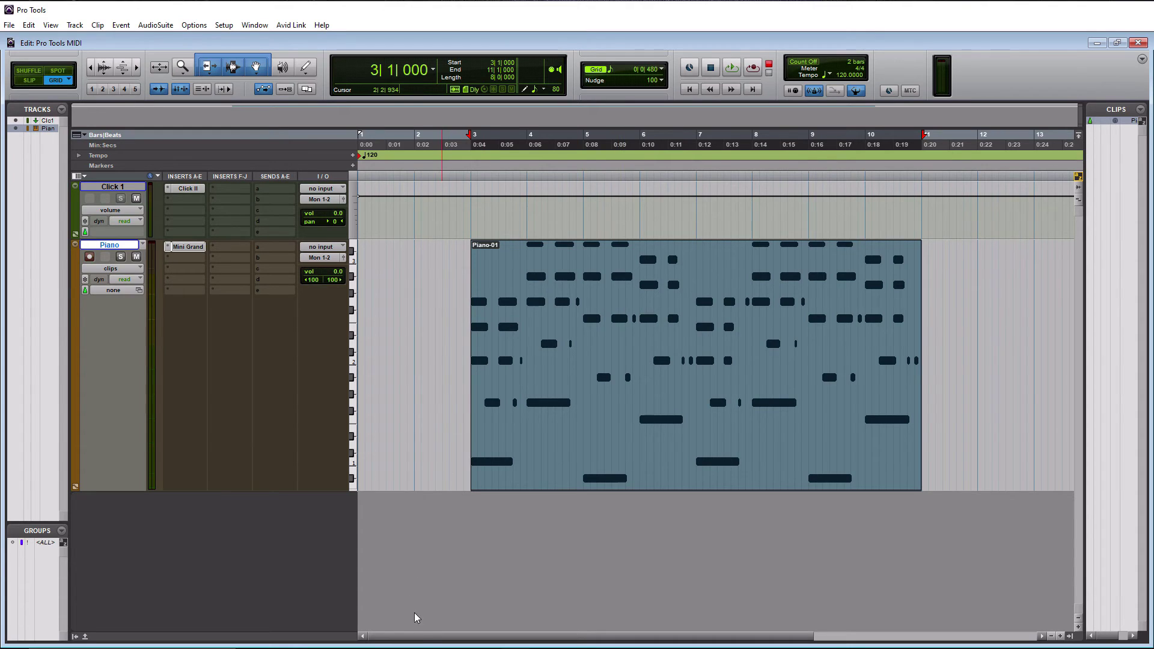
left_click_drag(420, 637, 478, 637)
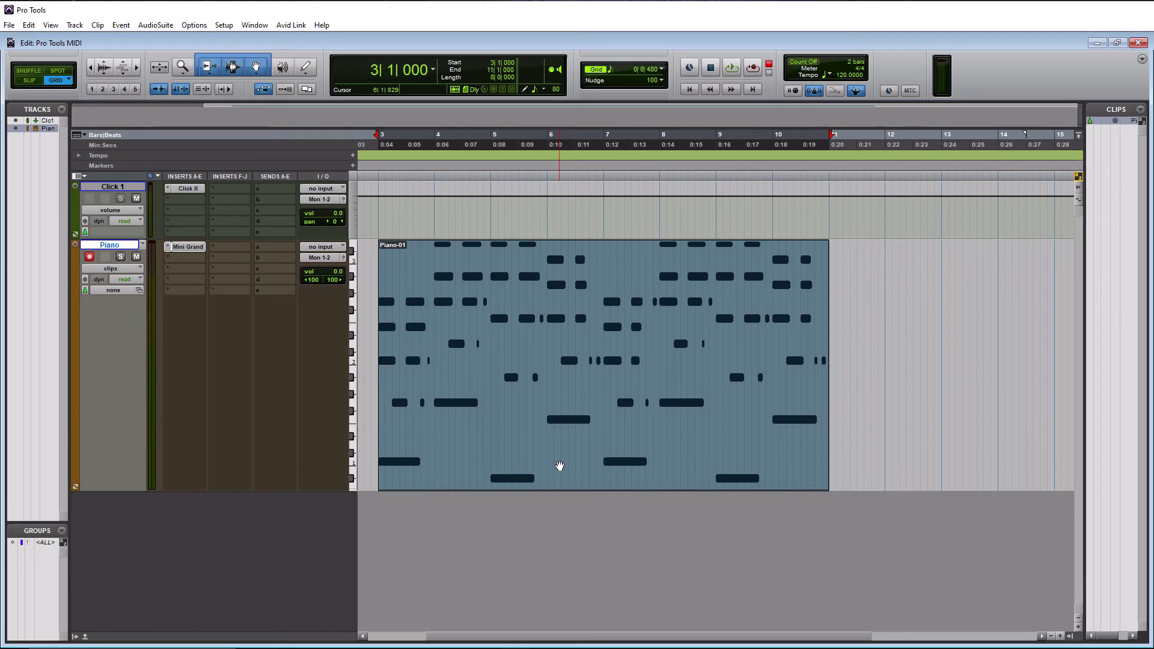
key("ctrl+d")
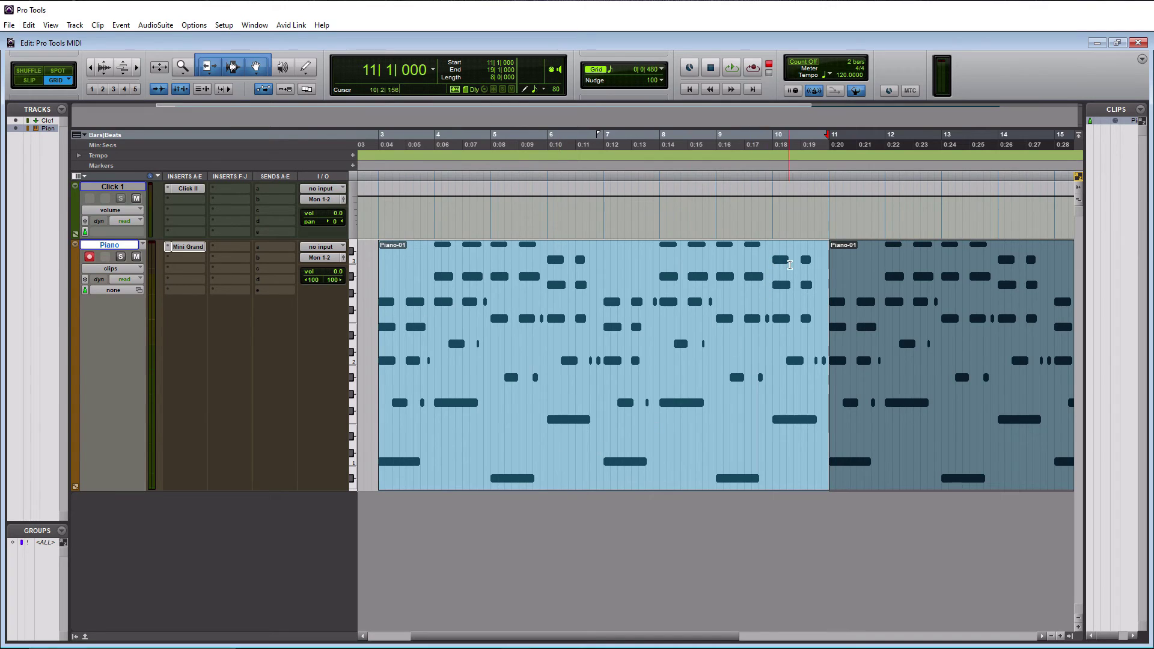
Step: Reopen Piano-01 in the MIDI Editor, clear the selected notes, and nudge the 11|1 sustain press later
double_click(799, 463)
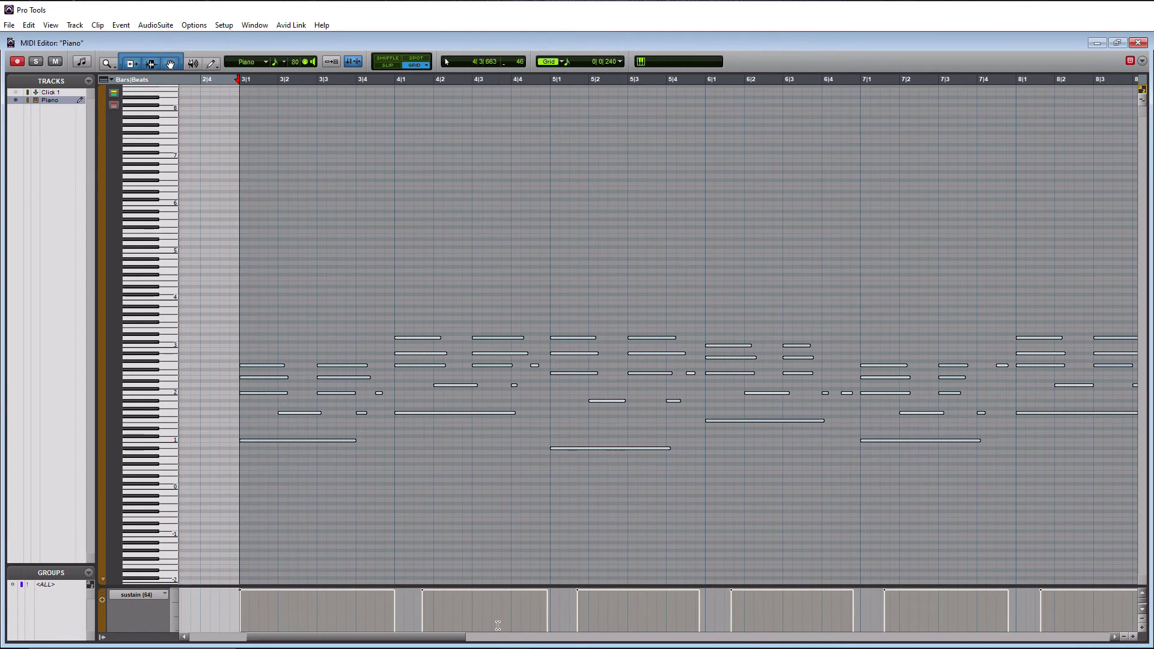
left_click_drag(244, 638, 494, 639)
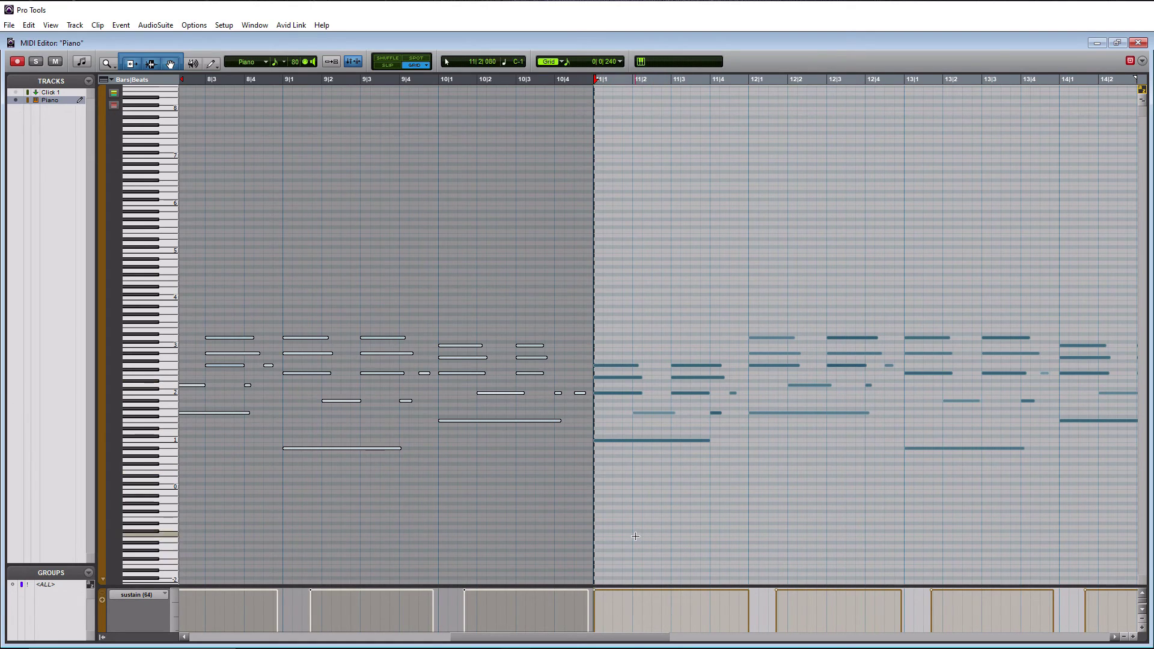
left_click(621, 566)
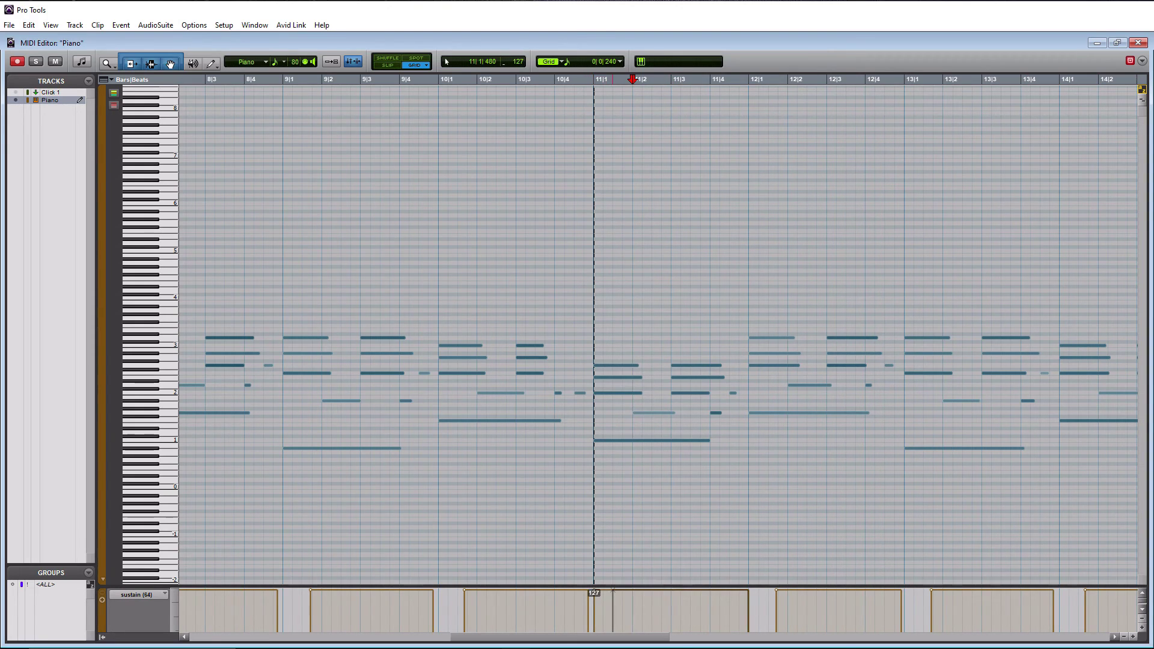
left_click_drag(605, 586, 624, 587)
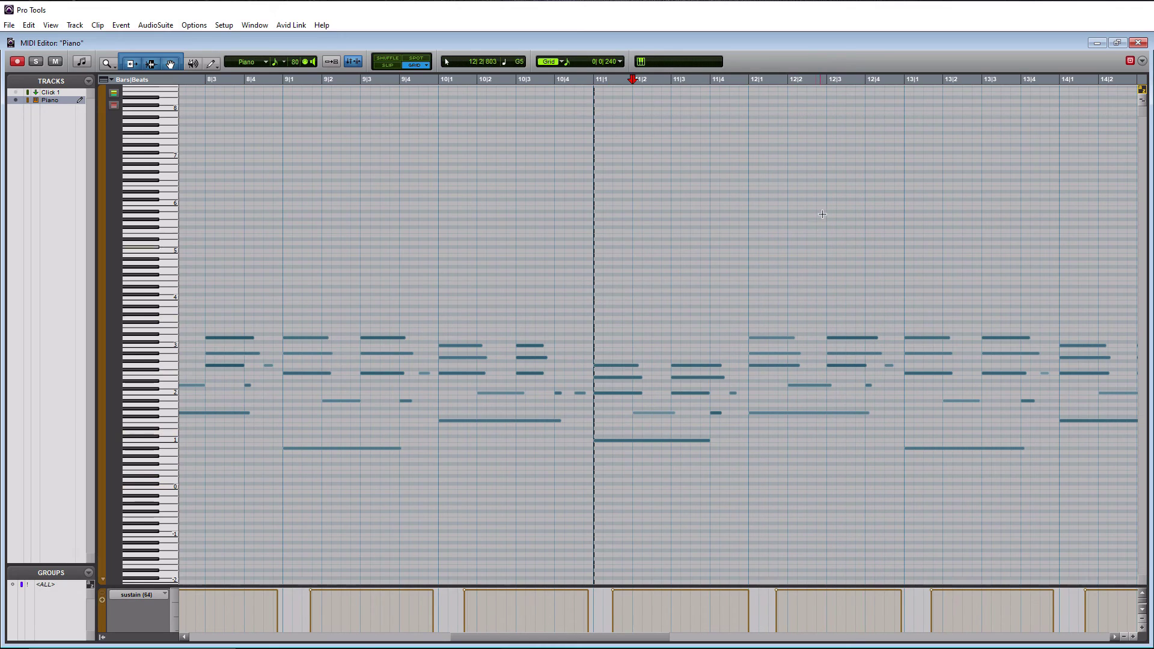
Step: Close the MIDI Editor to show Piano-03 and Piano-02 in the Edit window
left_click(1138, 43)
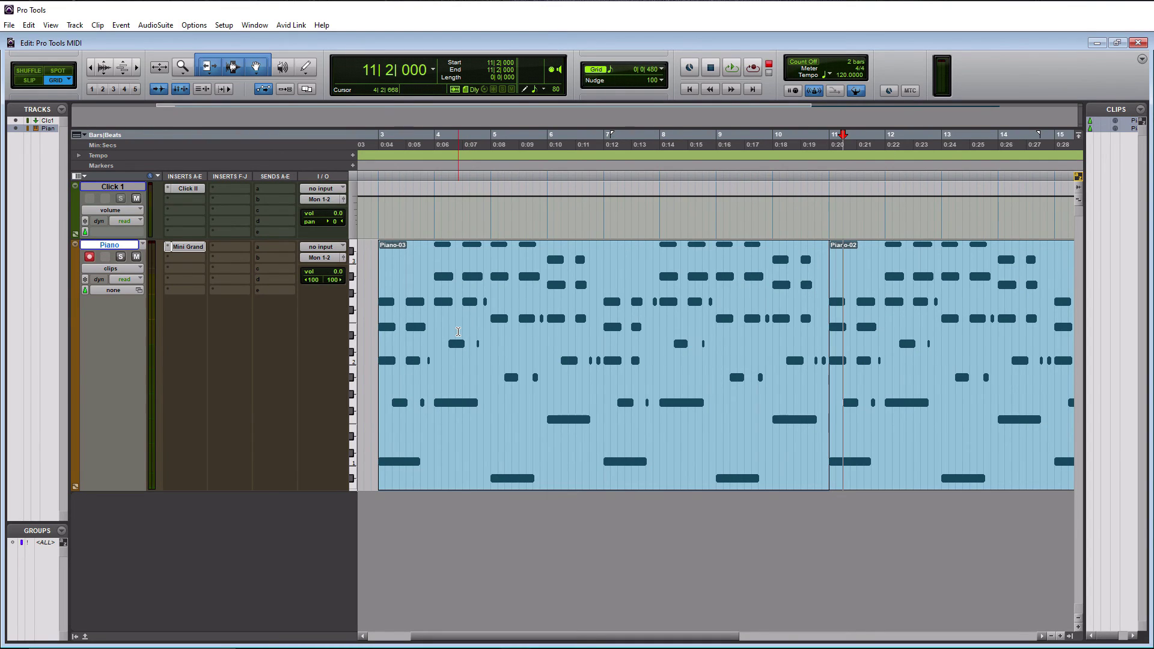